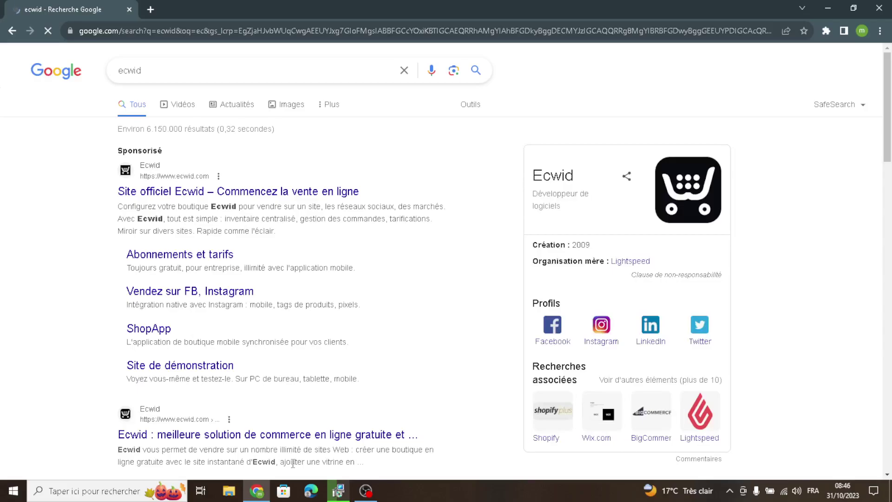
Open the official Ecwid site from the search results and translate the homepage into English.
{"action": "left_click", "coordinate": [267, 201]}
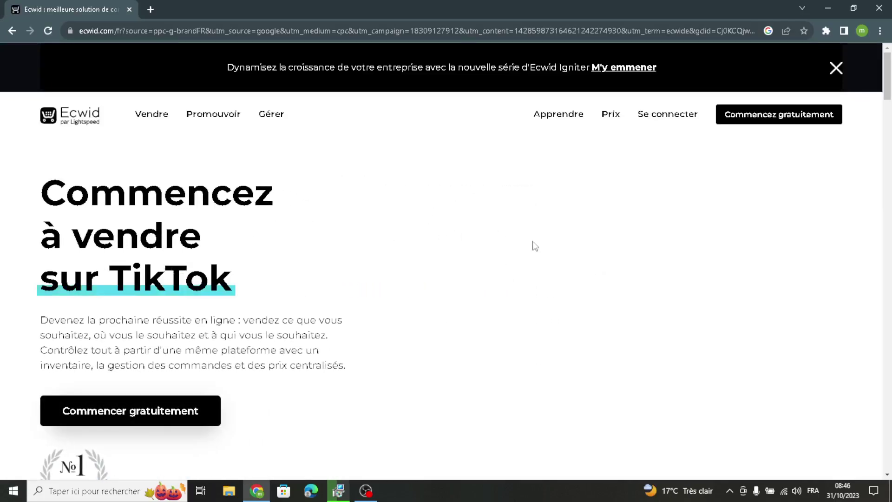
{"action": "right_click", "coordinate": [456, 255]}
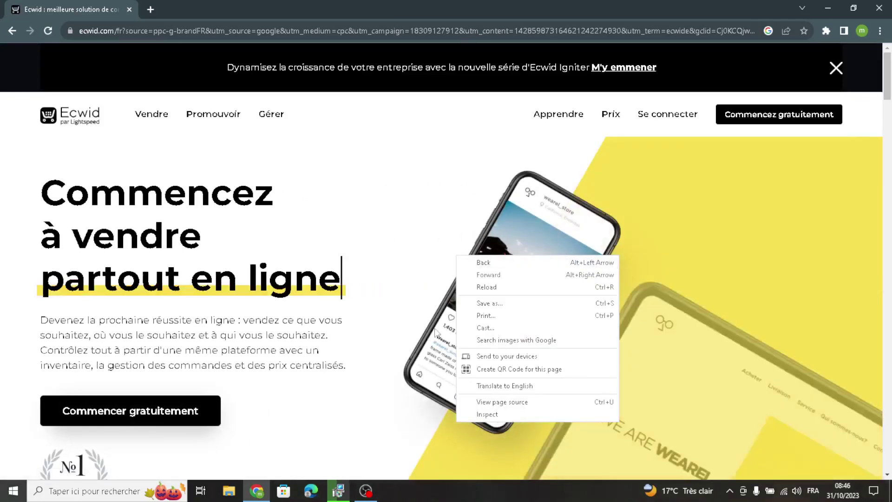
{"action": "left_click", "coordinate": [484, 386]}
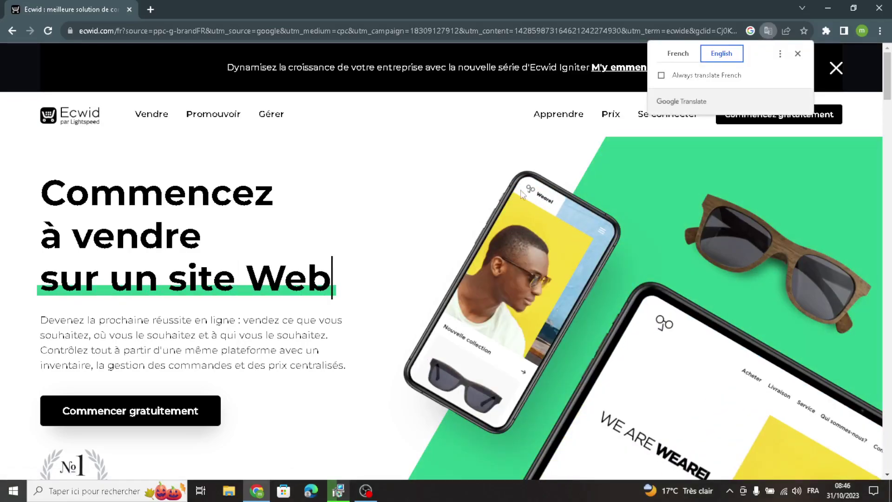
{"action": "left_click", "coordinate": [798, 53]}
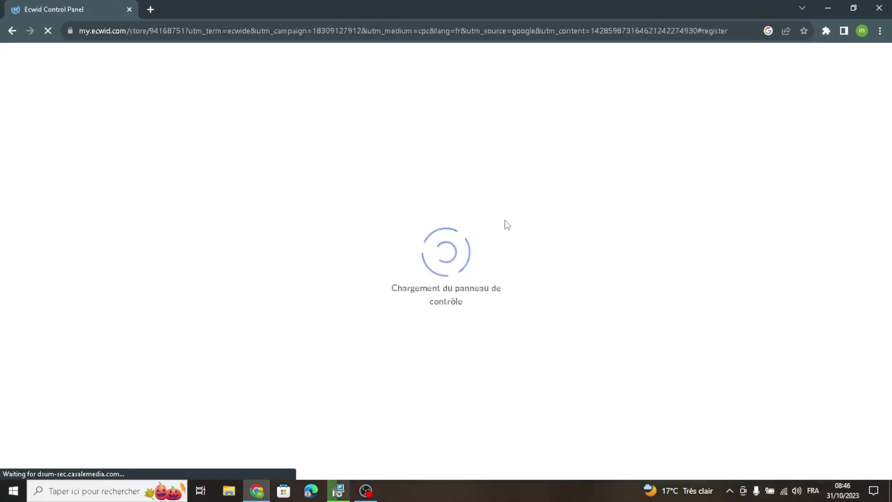
Translate the Ecwid control panel into English and open the store's website settings.
{"action": "right_click", "coordinate": [298, 246]}
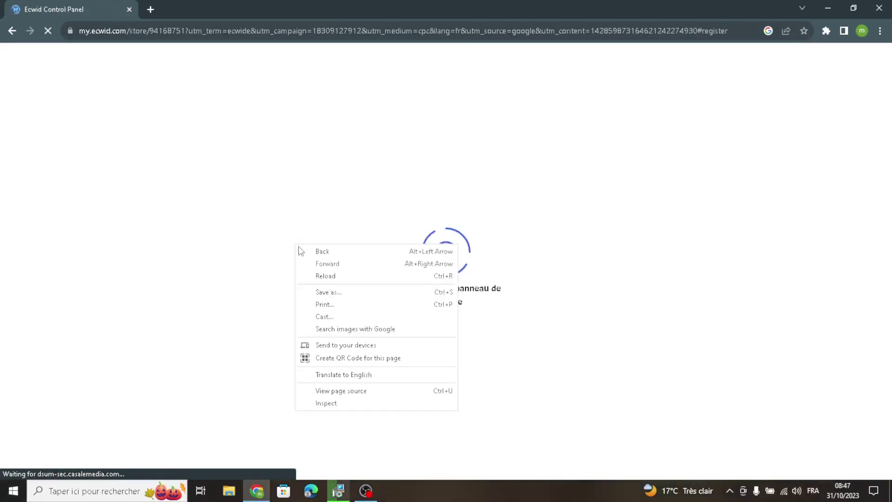
{"action": "left_click", "coordinate": [342, 375]}
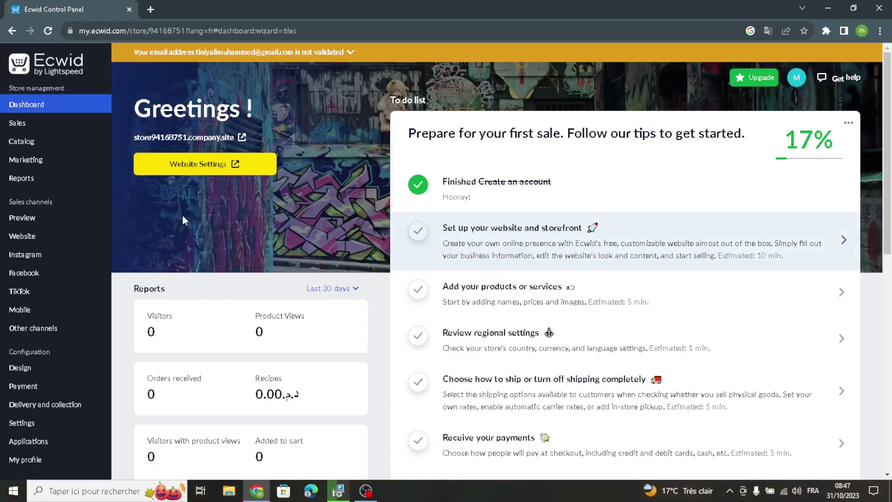
{"action": "left_click", "coordinate": [226, 164]}
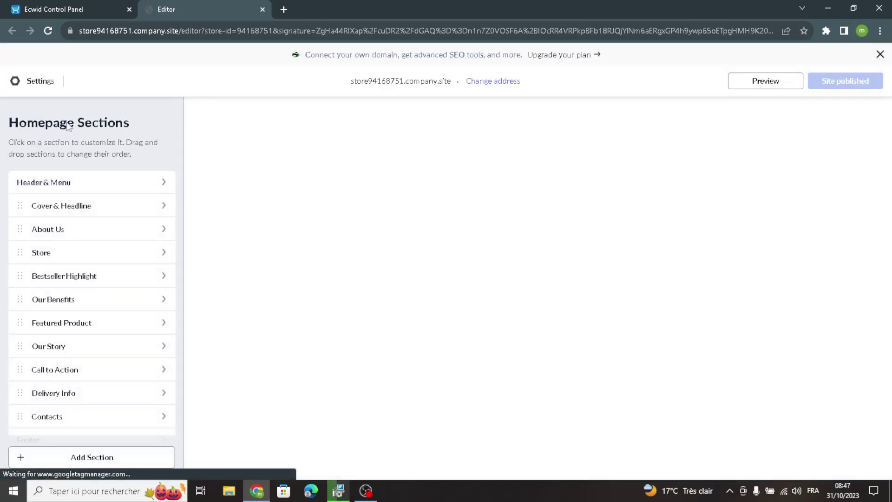
Open the site template gallery and filter it to the Electronics category.
{"action": "left_click", "coordinate": [43, 87]}
{"action": "left_click", "coordinate": [244, 200]}
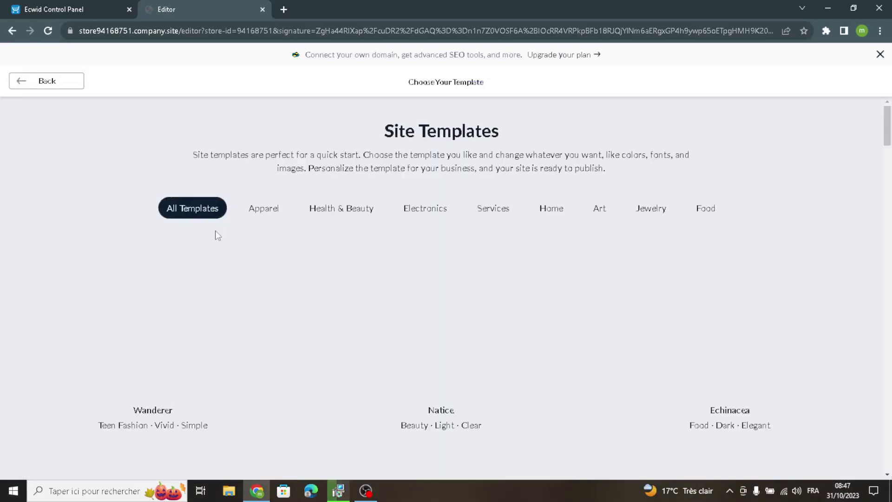
{"action": "left_click", "coordinate": [418, 216]}
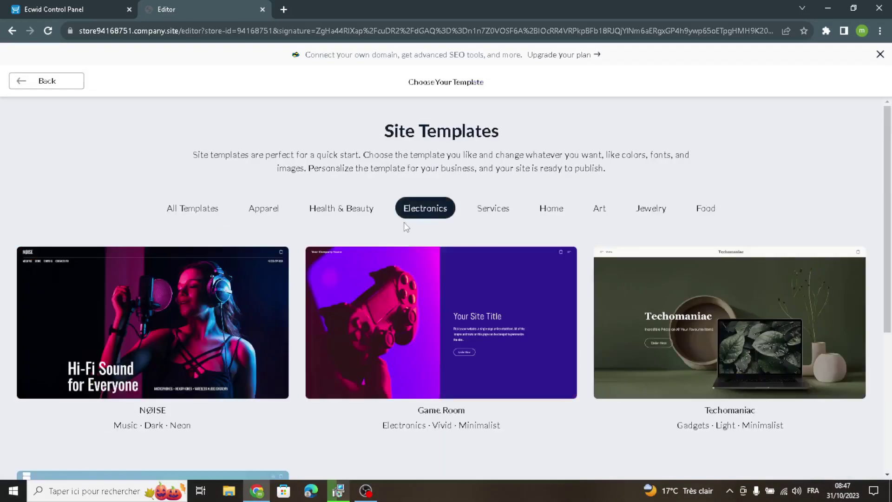
Look through the Electronics templates and apply the Game Room template to the site.
{"action": "scroll", "coordinate": [359, 360], "scroll_direction": "down", "scroll_amount": 6}
{"action": "scroll", "coordinate": [344, 362], "scroll_direction": "up", "scroll_amount": 3}
{"action": "scroll", "coordinate": [279, 363], "scroll_direction": "down", "scroll_amount": 3}
{"action": "scroll", "coordinate": [615, 338], "scroll_direction": "up", "scroll_amount": 3}
{"action": "scroll", "coordinate": [612, 335], "scroll_direction": "up", "scroll_amount": 2}
{"action": "scroll", "coordinate": [613, 344], "scroll_direction": "down", "scroll_amount": 5}
{"action": "scroll", "coordinate": [410, 352], "scroll_direction": "up", "scroll_amount": 5}
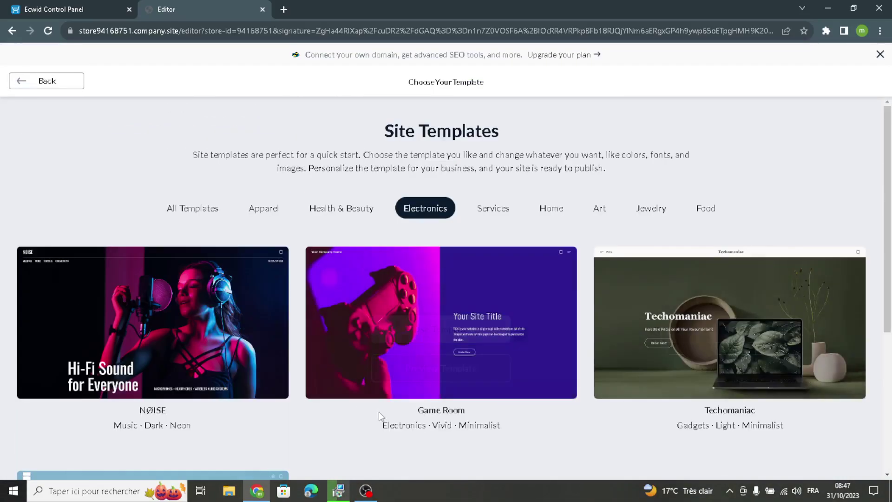
{"action": "scroll", "coordinate": [378, 412], "scroll_direction": "down", "scroll_amount": 5}
{"action": "scroll", "coordinate": [379, 402], "scroll_direction": "up", "scroll_amount": 5}
{"action": "scroll", "coordinate": [378, 390], "scroll_direction": "down", "scroll_amount": 4}
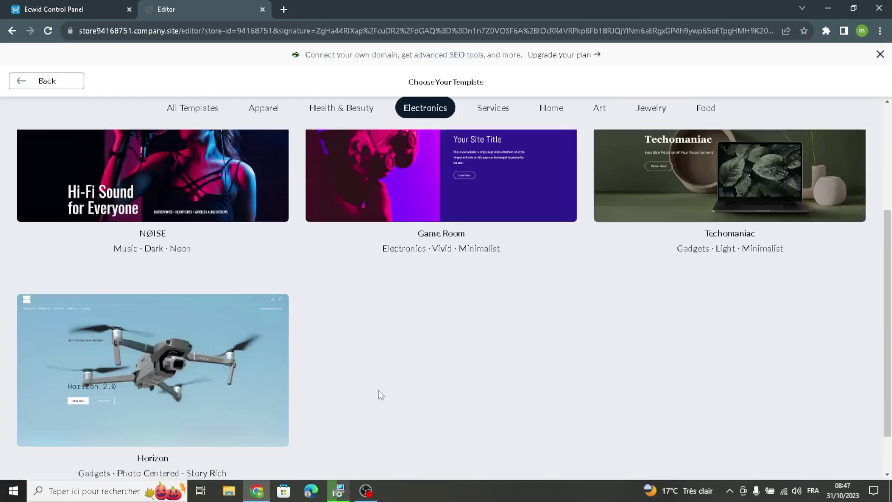
{"action": "scroll", "coordinate": [347, 409], "scroll_direction": "down", "scroll_amount": 1}
{"action": "scroll", "coordinate": [395, 405], "scroll_direction": "up", "scroll_amount": 3}
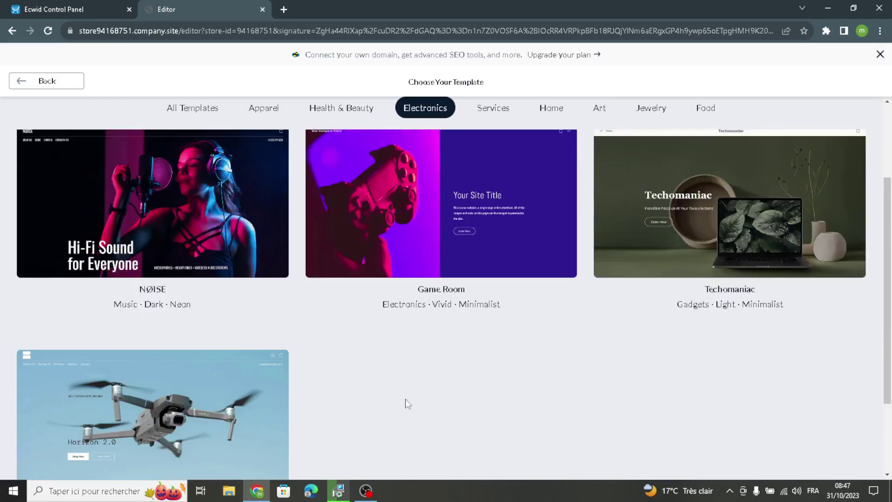
{"action": "mouse_move", "coordinate": [463, 297]}
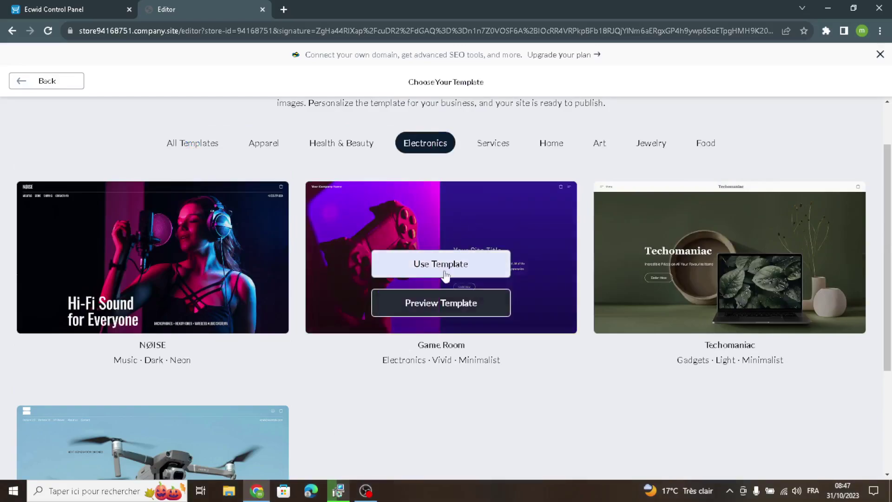
{"action": "left_click", "coordinate": [444, 263]}
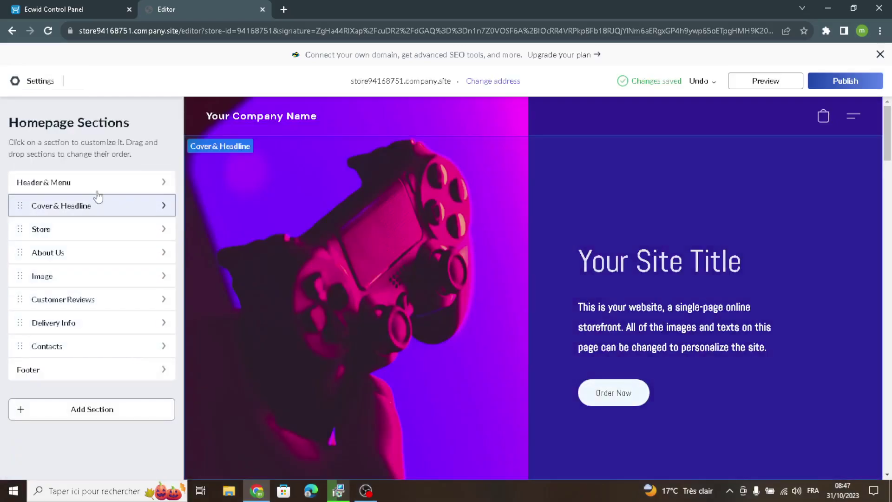
Change the text logo in the Header & Menu section to "TechHub".
{"action": "left_click", "coordinate": [155, 188]}
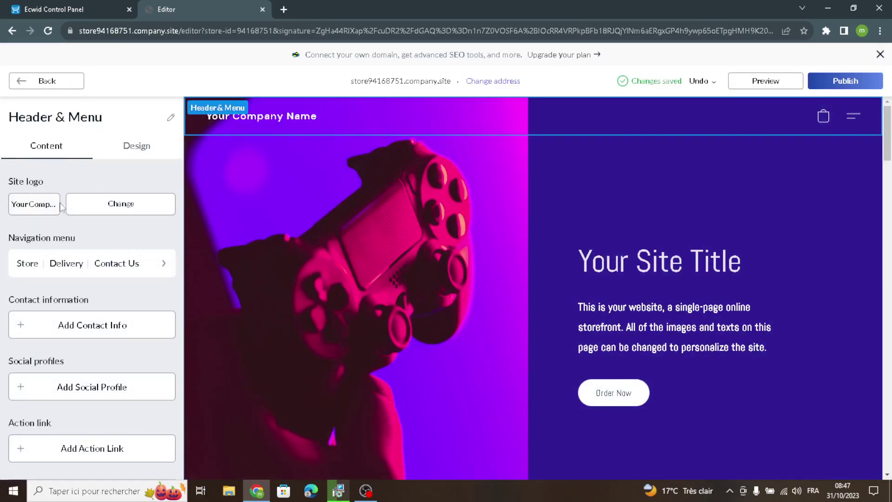
{"action": "left_click", "coordinate": [45, 211]}
{"action": "left_click_drag", "start_coordinate": [101, 235], "coordinate": [66, 218]}
{"action": "type", "text": "TechHub"}
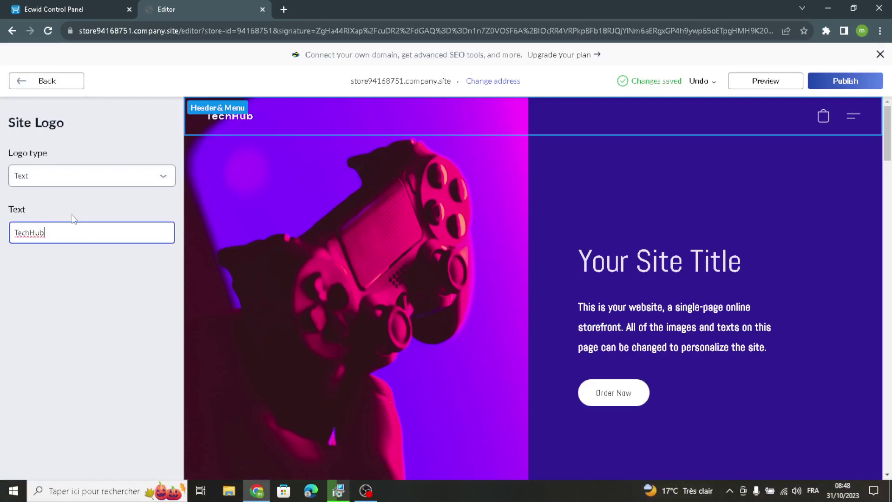
{"action": "left_click", "coordinate": [65, 82]}
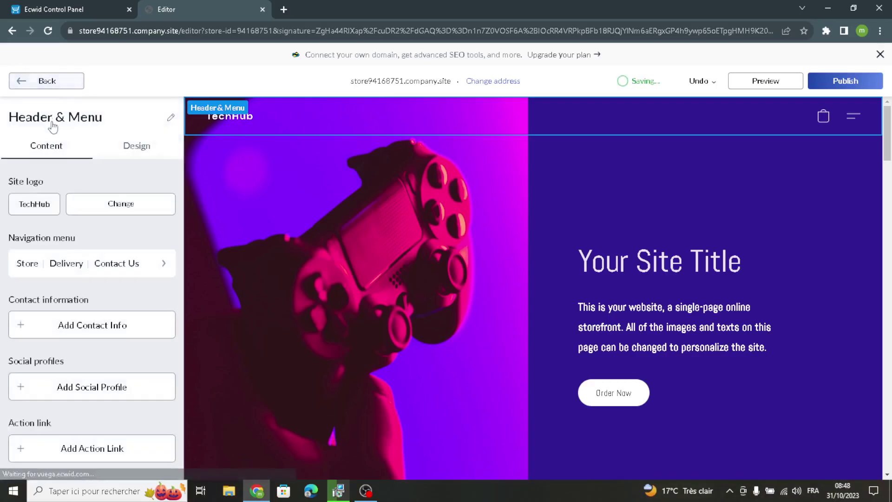
Review the header's navigation menu items and its other content options.
{"action": "left_click", "coordinate": [132, 264]}
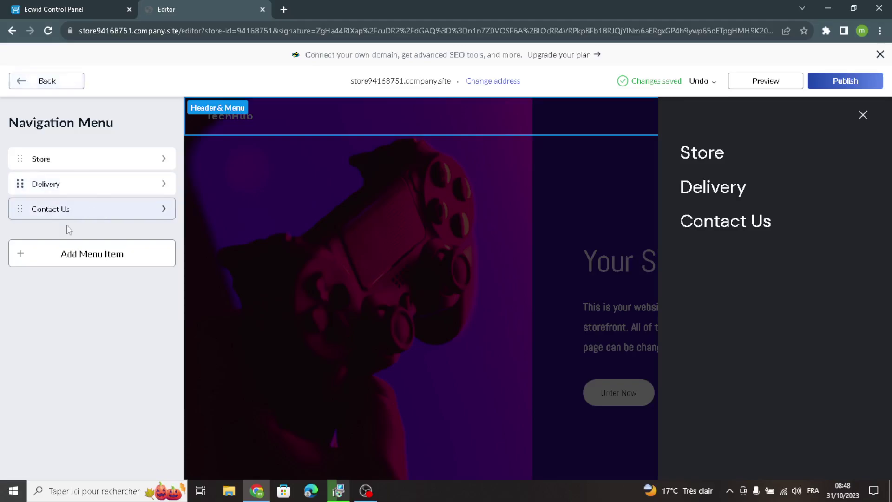
{"action": "left_click", "coordinate": [36, 81]}
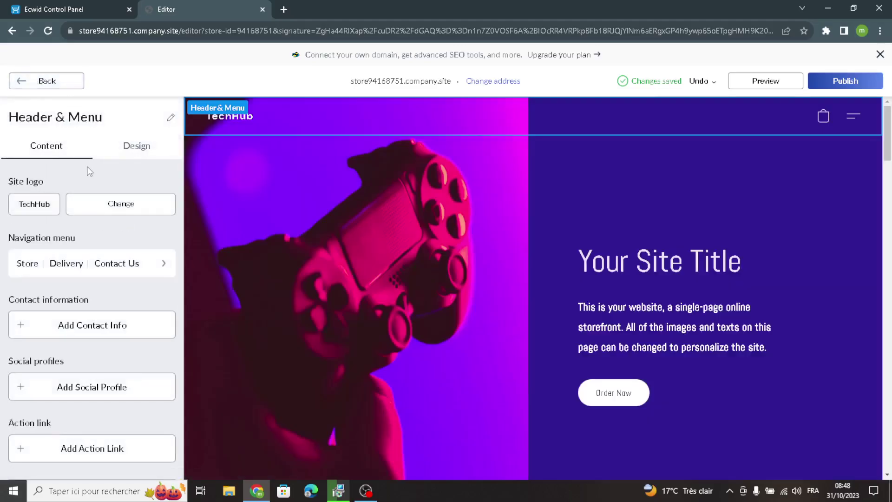
{"action": "scroll", "coordinate": [61, 325], "scroll_direction": "down", "scroll_amount": 1}
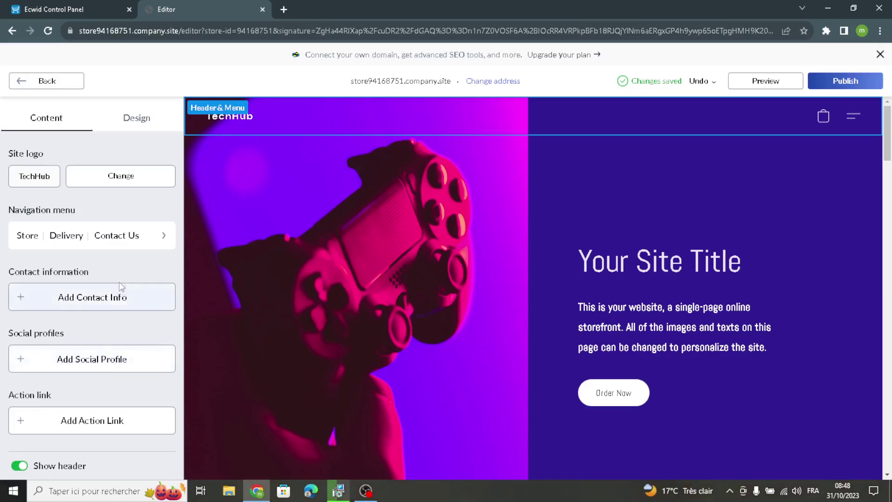
Change the header layout to the single-row design with the logo centred between the menu links and the cart.
{"action": "left_click", "coordinate": [131, 146]}
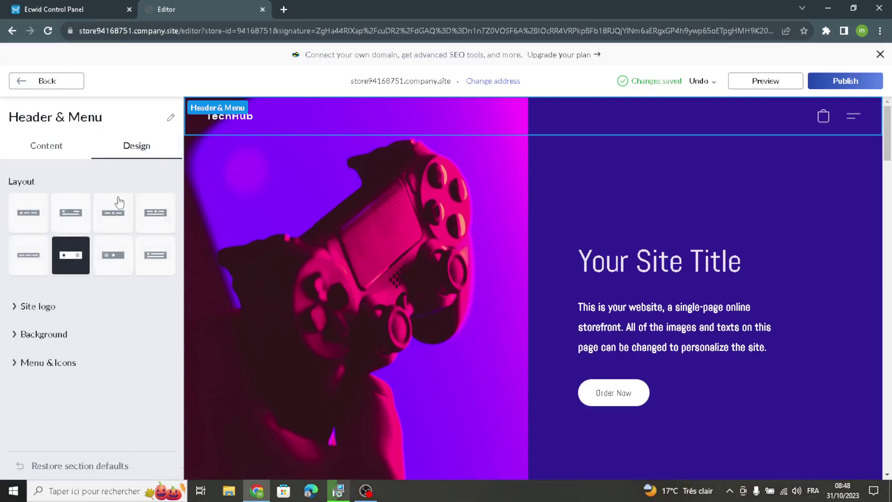
{"action": "left_click", "coordinate": [110, 218]}
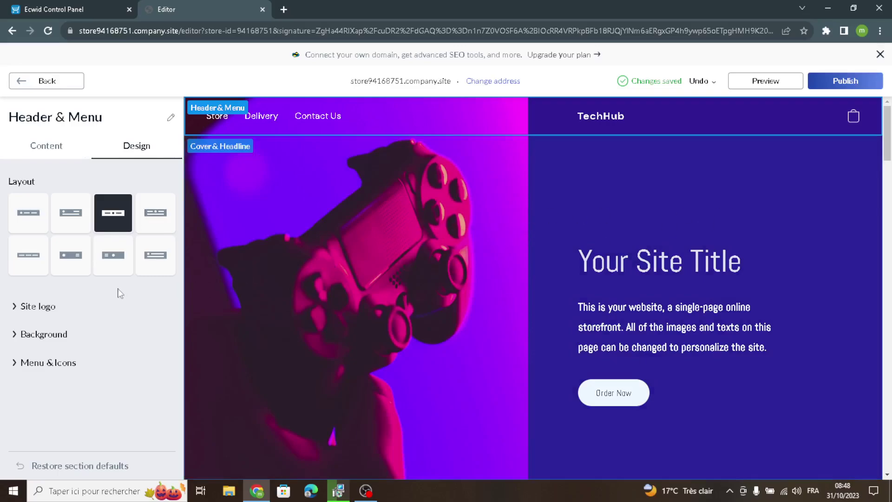
Set the site logo's font to Alice at size 24 and add a frame outline around it.
{"action": "left_click", "coordinate": [28, 306]}
{"action": "left_click", "coordinate": [64, 363]}
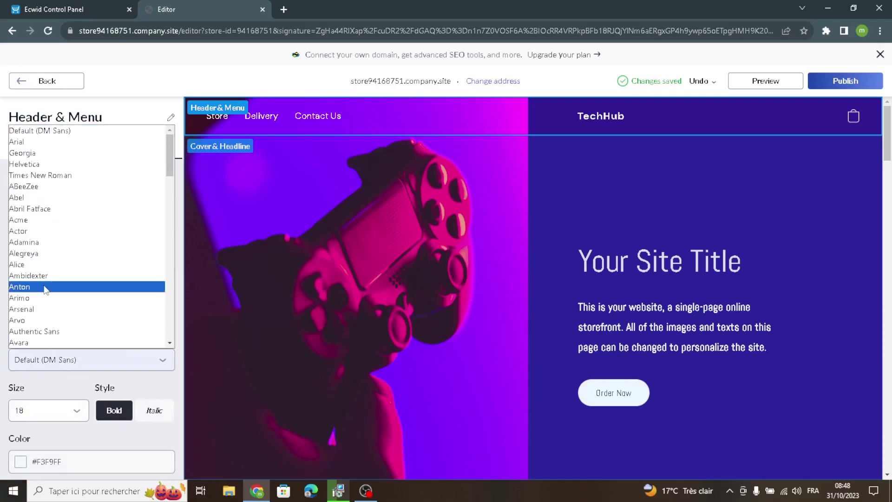
{"action": "left_click", "coordinate": [46, 264]}
{"action": "scroll", "coordinate": [58, 363], "scroll_direction": "down", "scroll_amount": 1}
{"action": "left_click", "coordinate": [46, 355]}
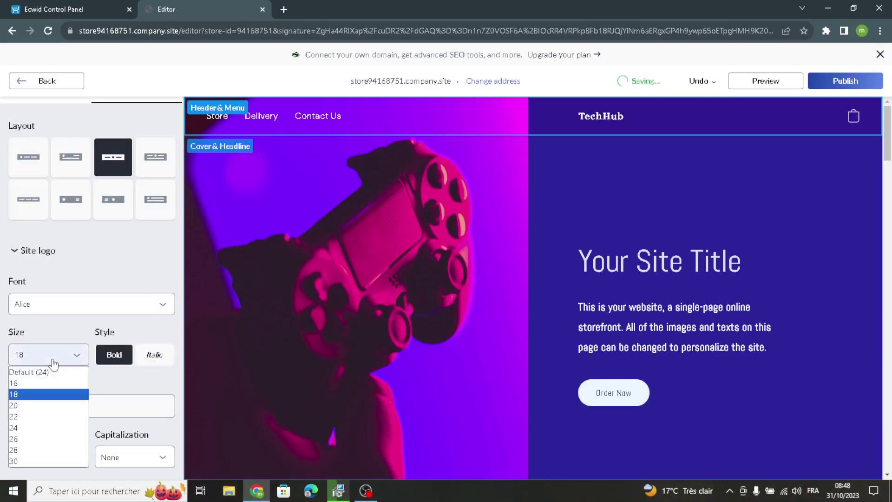
{"action": "left_click", "coordinate": [36, 423]}
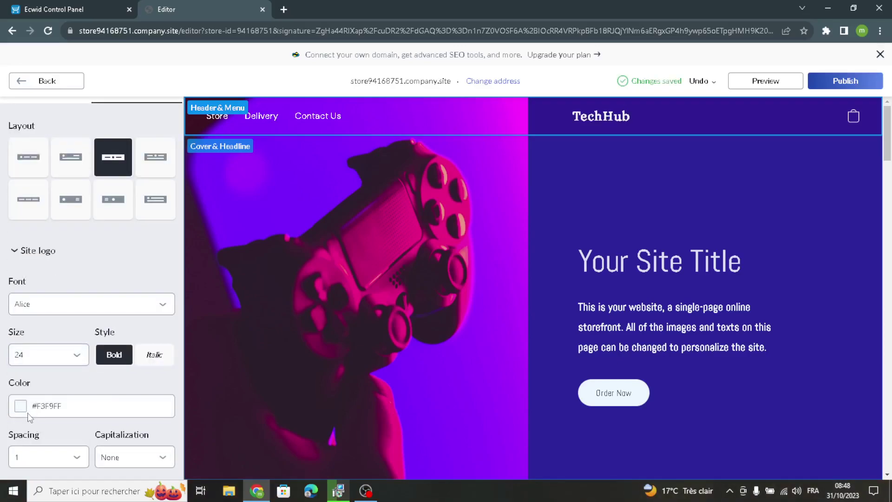
{"action": "scroll", "coordinate": [25, 404], "scroll_direction": "down", "scroll_amount": 3}
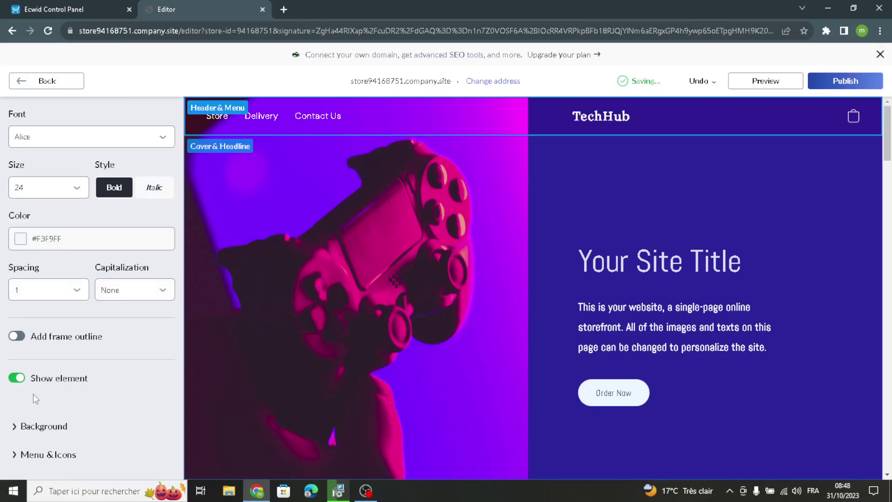
{"action": "left_click", "coordinate": [18, 337]}
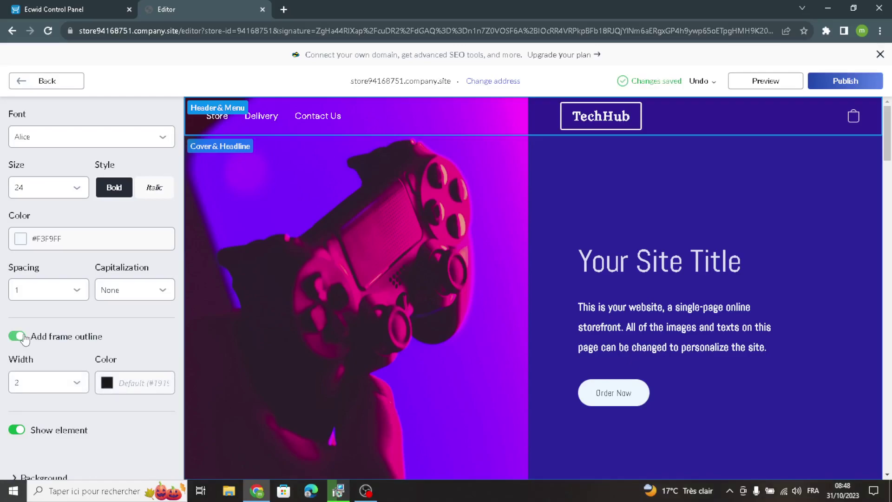
Set the header's background style to Grayscale transparent and return to the homepage sections.
{"action": "scroll", "coordinate": [48, 406], "scroll_direction": "down", "scroll_amount": 2}
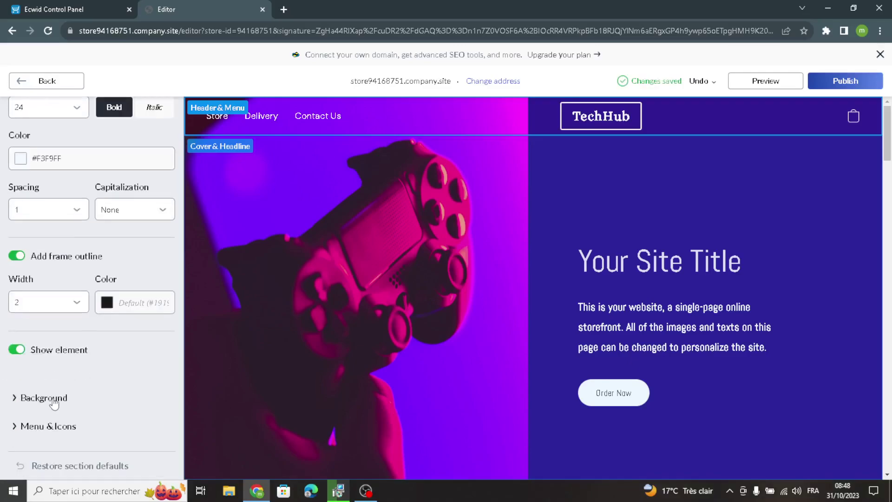
{"action": "left_click", "coordinate": [42, 408]}
{"action": "left_click", "coordinate": [54, 373]}
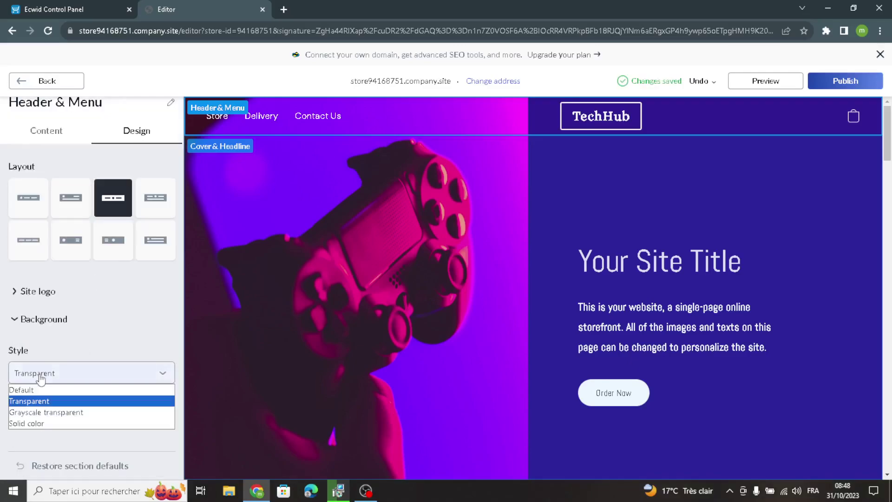
{"action": "left_click", "coordinate": [47, 415]}
{"action": "scroll", "coordinate": [66, 389], "scroll_direction": "up", "scroll_amount": 1}
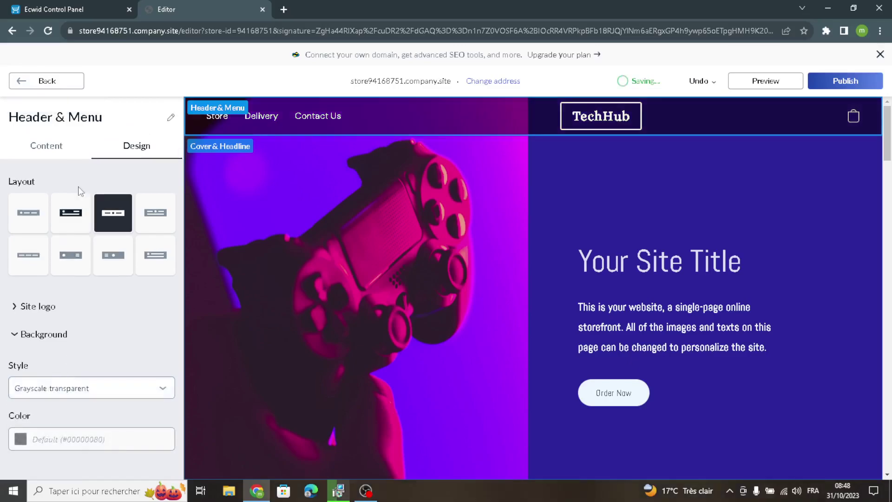
{"action": "left_click", "coordinate": [36, 83]}
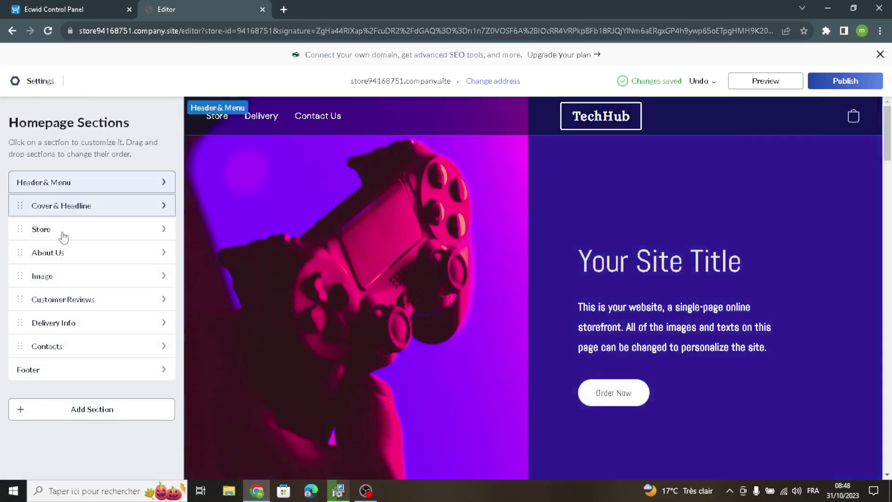
Set the Cover & Headline section's title to "Welcome to our site for electronics business.".
{"action": "left_click", "coordinate": [84, 204]}
{"action": "left_click", "coordinate": [42, 204]}
{"action": "left_click_drag", "start_coordinate": [66, 261], "coordinate": [5, 275]}
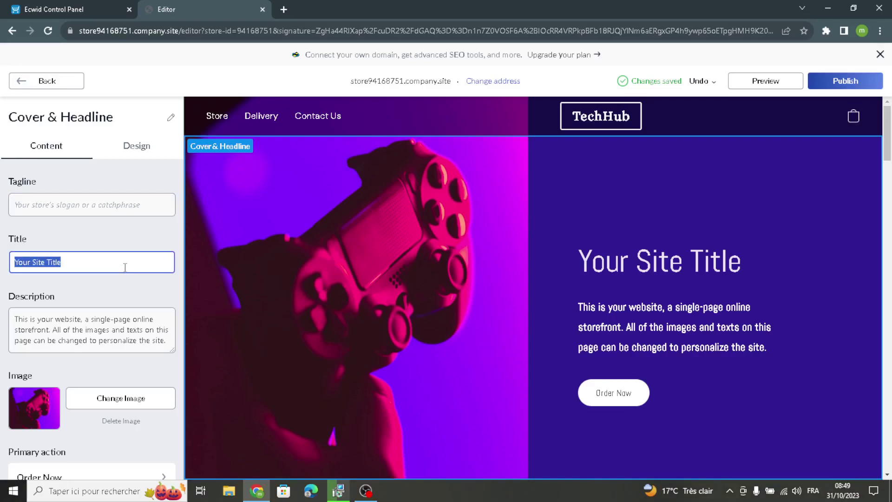
{"action": "type", "text": "Welcome to our s"}
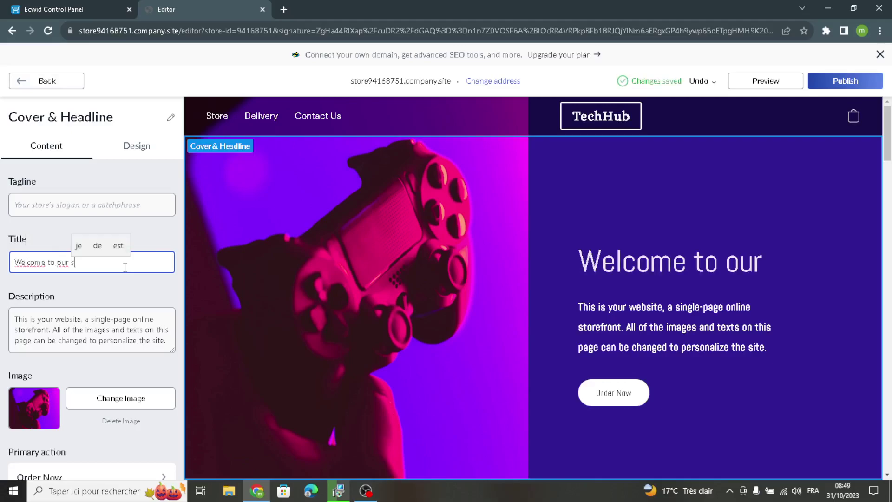
{"action": "type", "text": "ite for "}
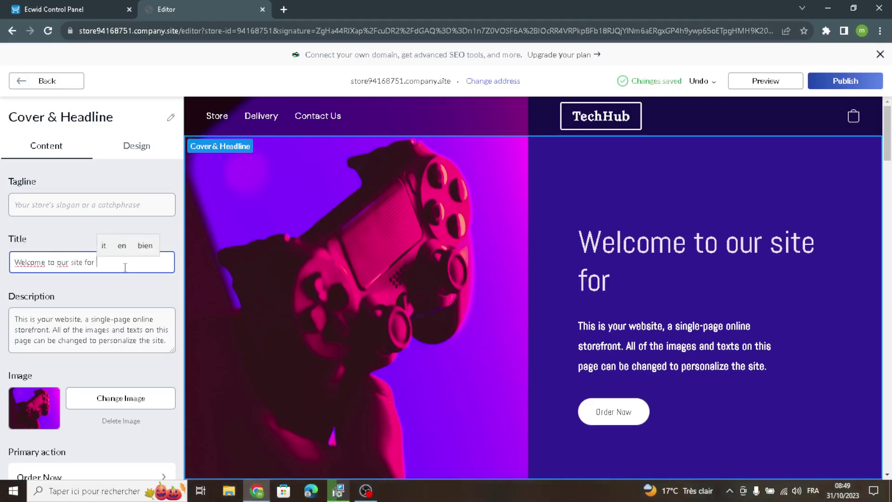
{"action": "type", "text": "ele"}
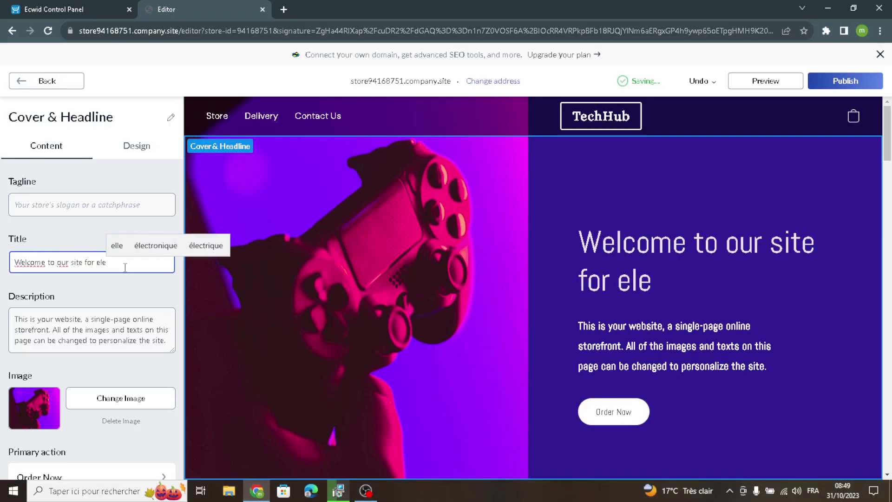
{"action": "type", "text": "ctronics busine"}
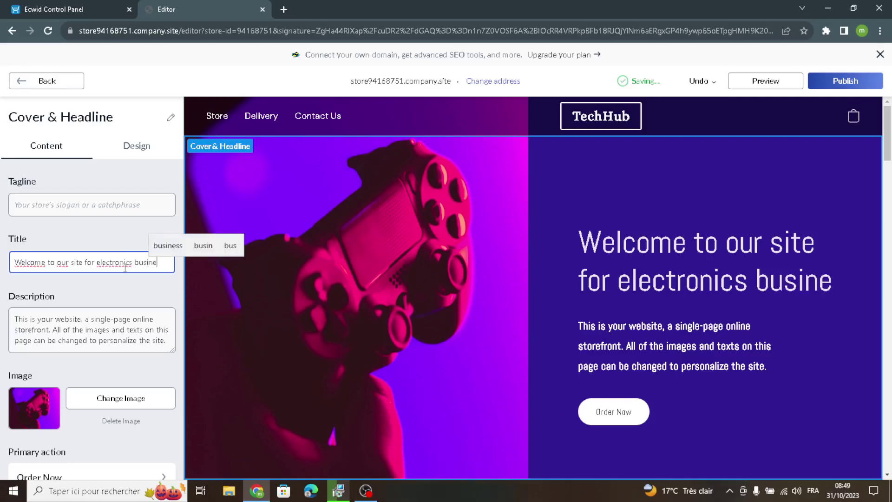
{"action": "type", "text": "ss."}
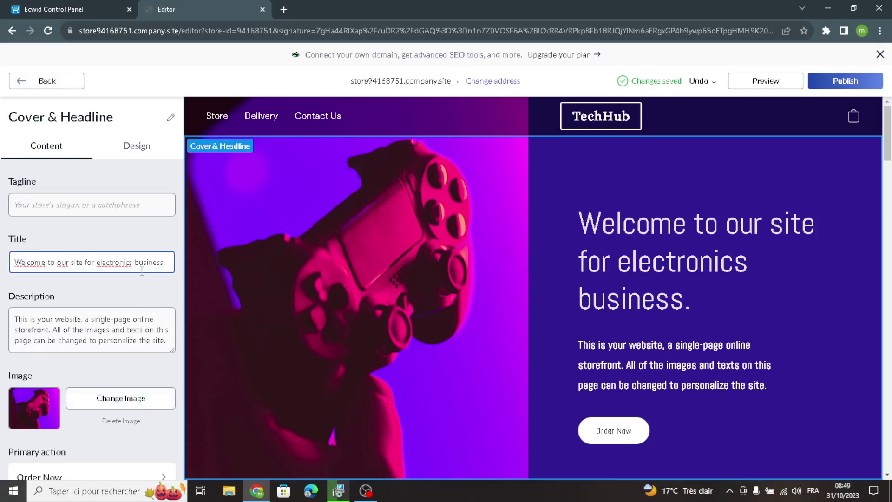
{"action": "scroll", "coordinate": [130, 294], "scroll_direction": "down", "scroll_amount": 3}
{"action": "scroll", "coordinate": [127, 295], "scroll_direction": "up", "scroll_amount": 3}
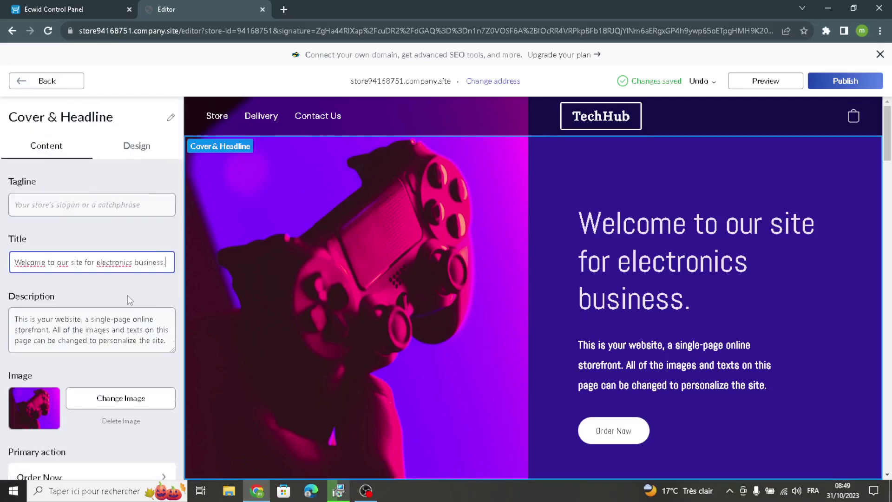
Change the cover's layout to the full-width image with the title above the button and the description on the right.
{"action": "left_click", "coordinate": [139, 148]}
{"action": "left_click", "coordinate": [169, 224]}
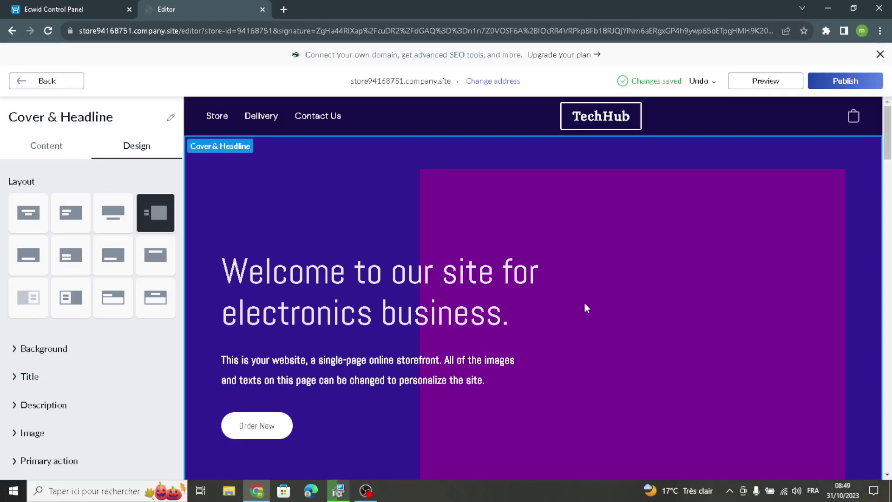
{"action": "scroll", "coordinate": [114, 303], "scroll_direction": "down", "scroll_amount": 1}
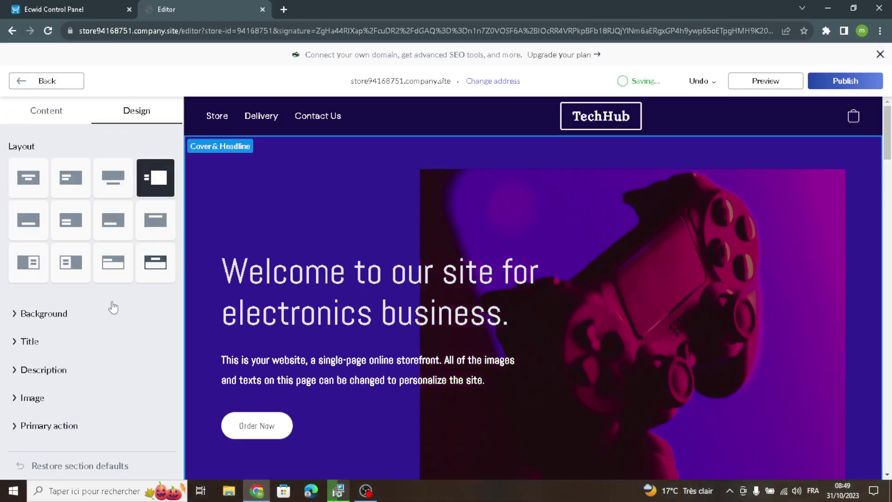
{"action": "left_click", "coordinate": [81, 226]}
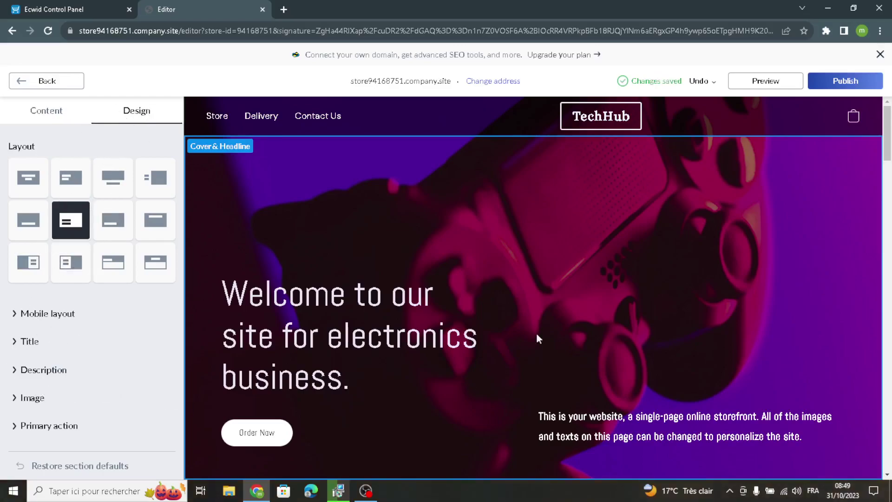
Set the cover description's font to Alice at size 28 and return to the homepage sections.
{"action": "left_click", "coordinate": [41, 380]}
{"action": "scroll", "coordinate": [46, 400], "scroll_direction": "down", "scroll_amount": 3}
{"action": "left_click", "coordinate": [41, 364]}
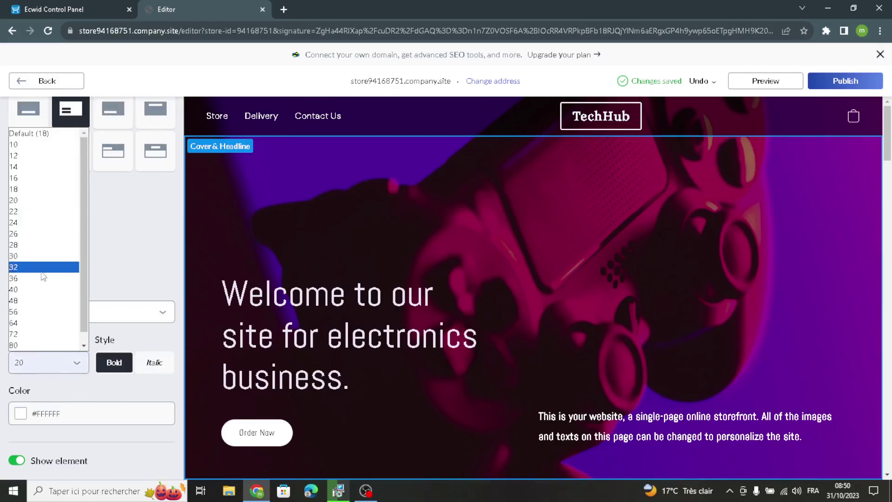
{"action": "left_click", "coordinate": [56, 302]}
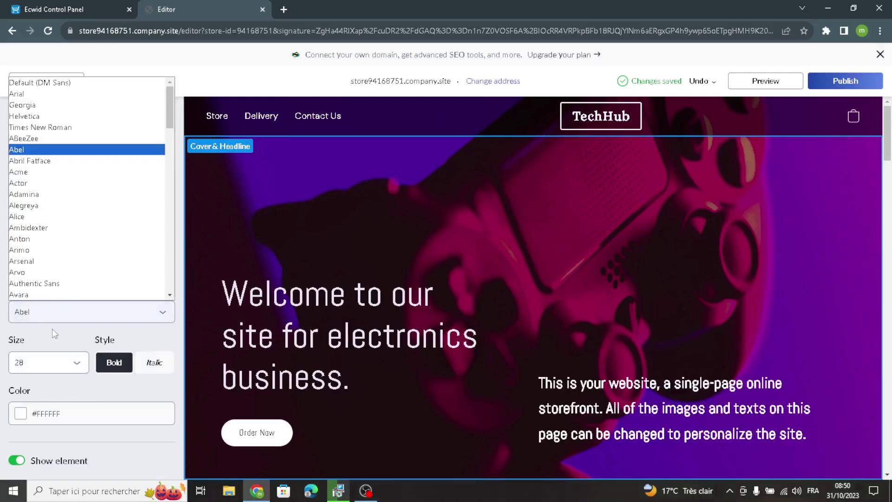
{"action": "left_click", "coordinate": [54, 215]}
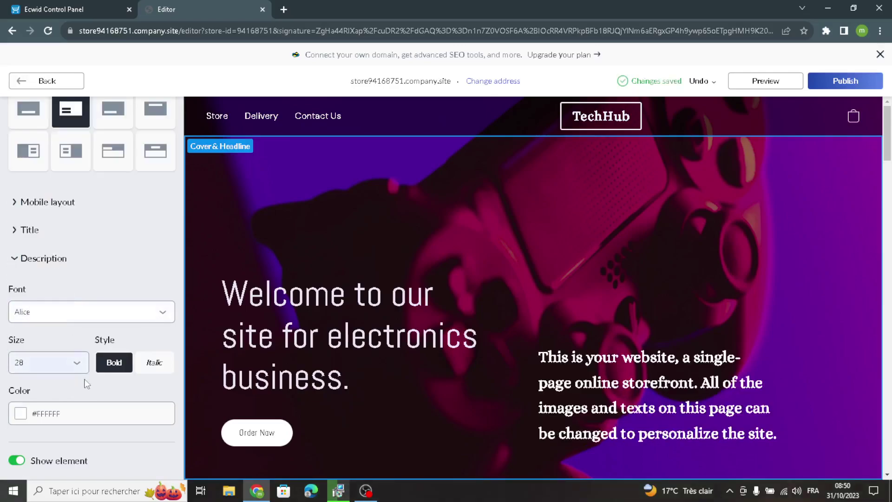
{"action": "scroll", "coordinate": [108, 397], "scroll_direction": "down", "scroll_amount": 3}
{"action": "scroll", "coordinate": [134, 358], "scroll_direction": "up", "scroll_amount": 5}
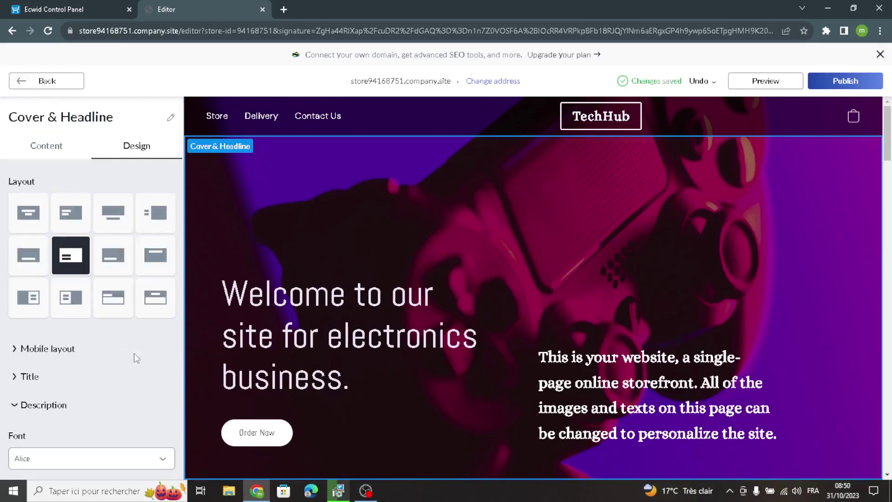
{"action": "left_click", "coordinate": [18, 86]}
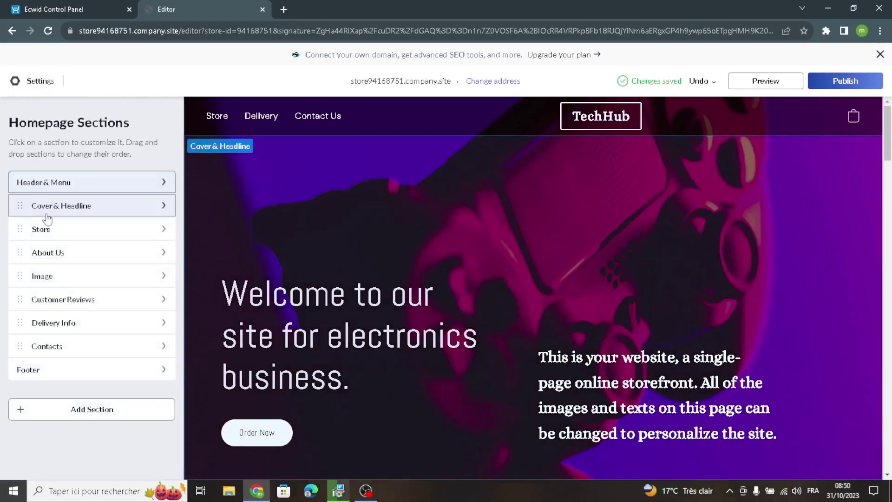
Open the Store section, and start a new product in the Ecwid Control Panel's catalog.
{"action": "left_click", "coordinate": [56, 238]}
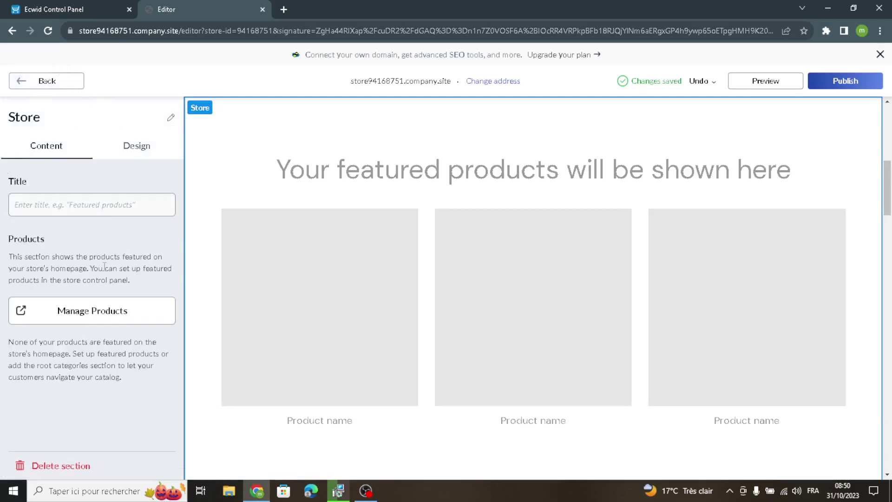
{"action": "left_click", "coordinate": [54, 9]}
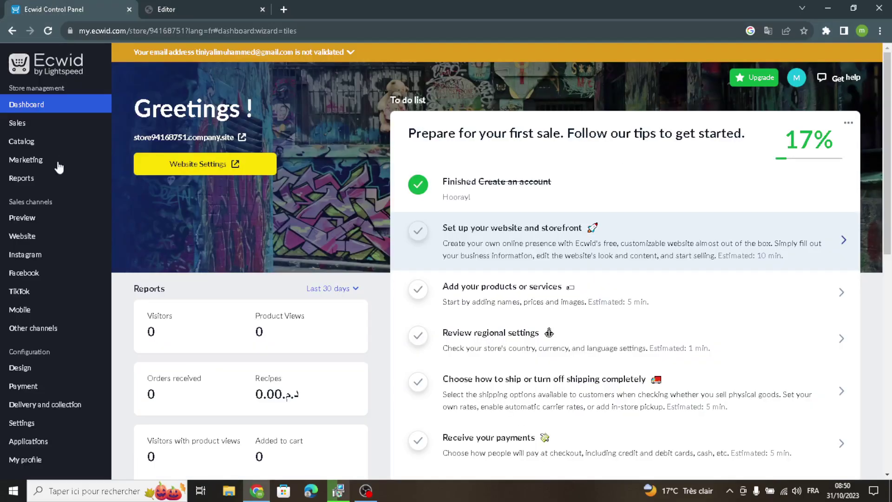
{"action": "left_click", "coordinate": [581, 304]}
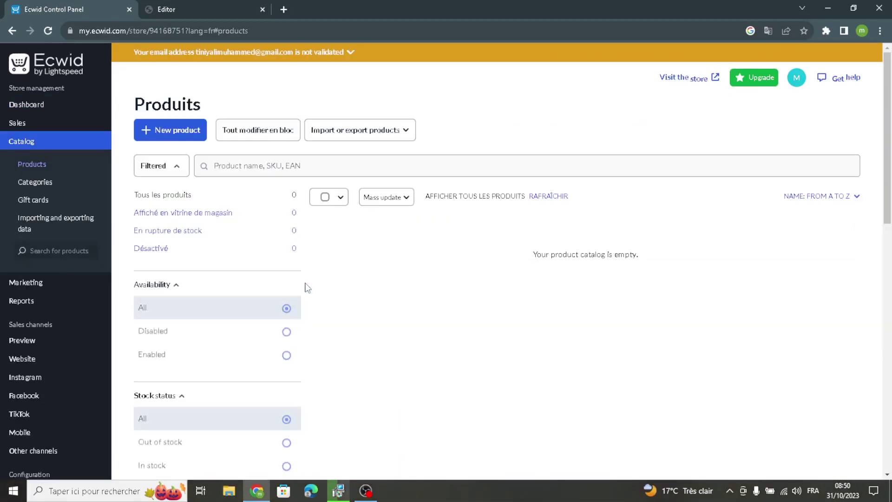
{"action": "left_click", "coordinate": [170, 130]}
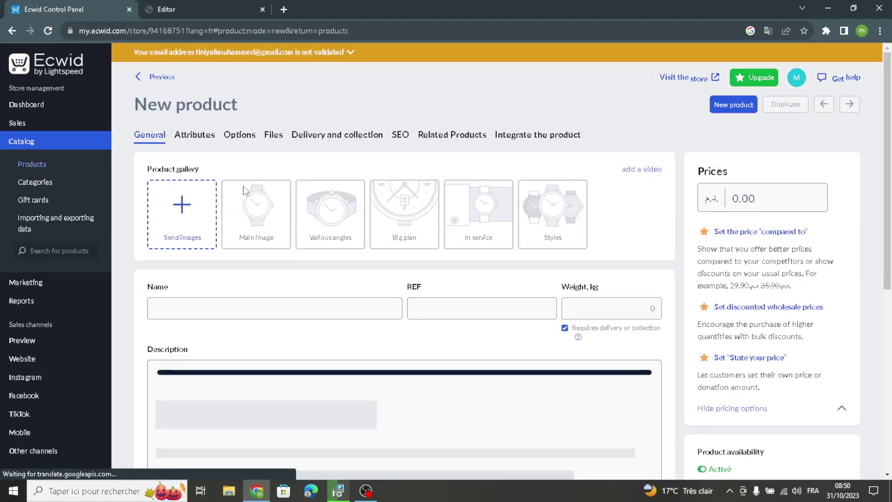
Examine the new product form's name, REF, weight, price and description fields, and return to the site editor.
{"action": "left_click", "coordinate": [174, 304]}
{"action": "left_click", "coordinate": [424, 303]}
{"action": "left_click", "coordinate": [623, 308]}
{"action": "left_click", "coordinate": [752, 210]}
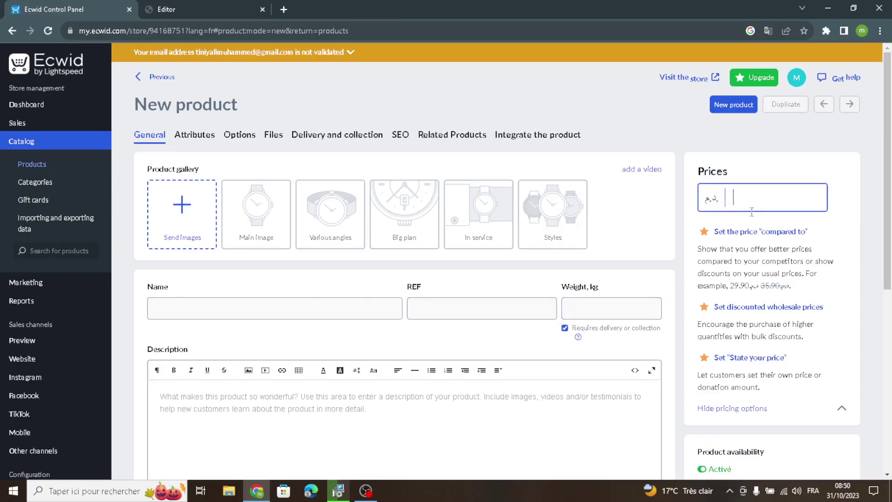
{"action": "left_click", "coordinate": [777, 170]}
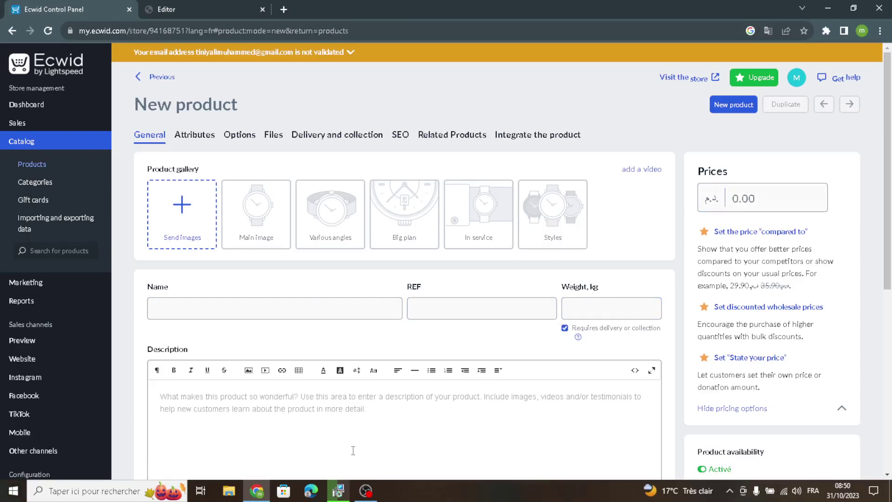
{"action": "scroll", "coordinate": [353, 451], "scroll_direction": "down", "scroll_amount": 3}
{"action": "left_click", "coordinate": [207, 242]}
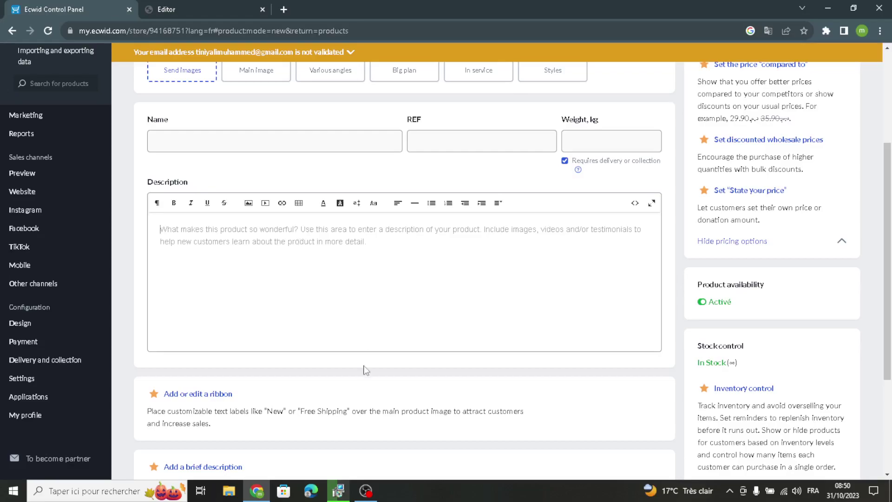
{"action": "scroll", "coordinate": [360, 367], "scroll_direction": "up", "scroll_amount": 3}
{"action": "scroll", "coordinate": [364, 365], "scroll_direction": "down", "scroll_amount": 6}
{"action": "scroll", "coordinate": [365, 366], "scroll_direction": "up", "scroll_amount": 6}
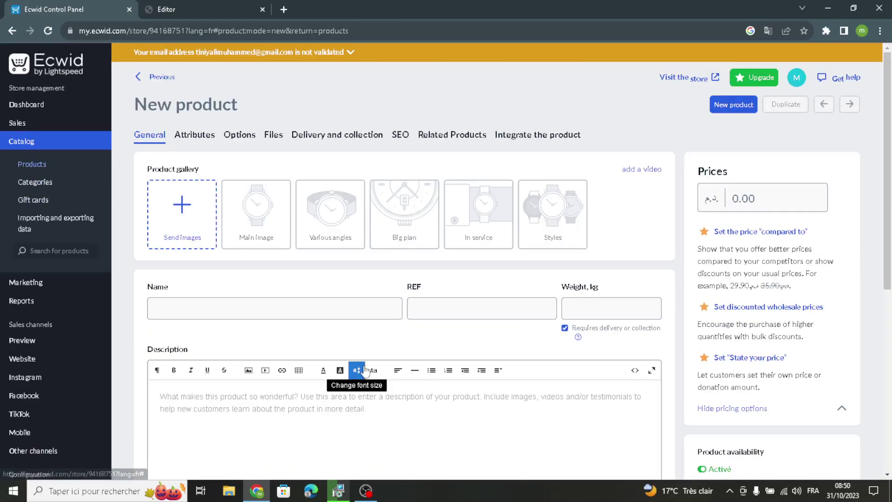
{"action": "left_click", "coordinate": [193, 5]}
{"action": "left_click", "coordinate": [65, 9]}
{"action": "left_click", "coordinate": [204, 5]}
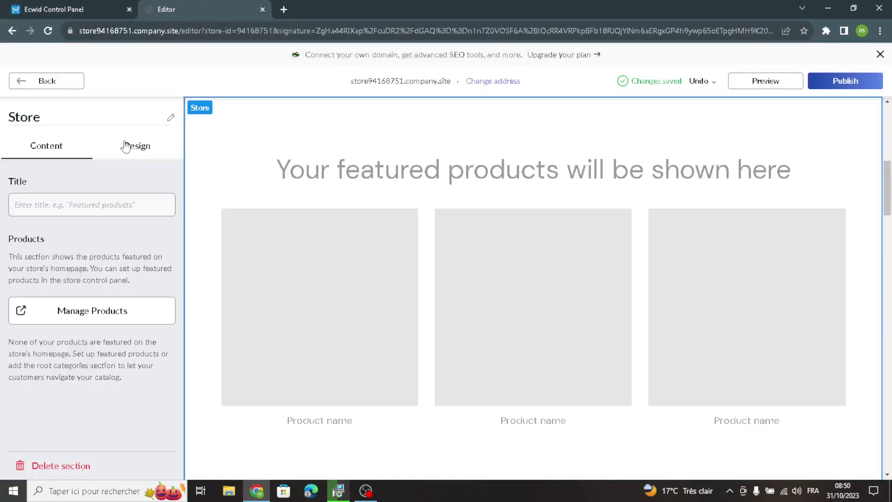
Set the Store section's title to "Featured products", check its design options and return to the homepage sections.
{"action": "left_click", "coordinate": [51, 205]}
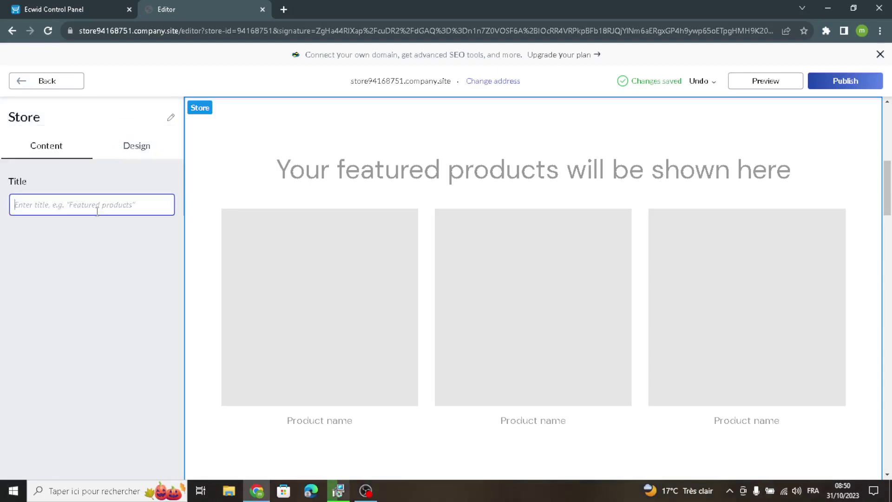
{"action": "type", "text": "Fea"}
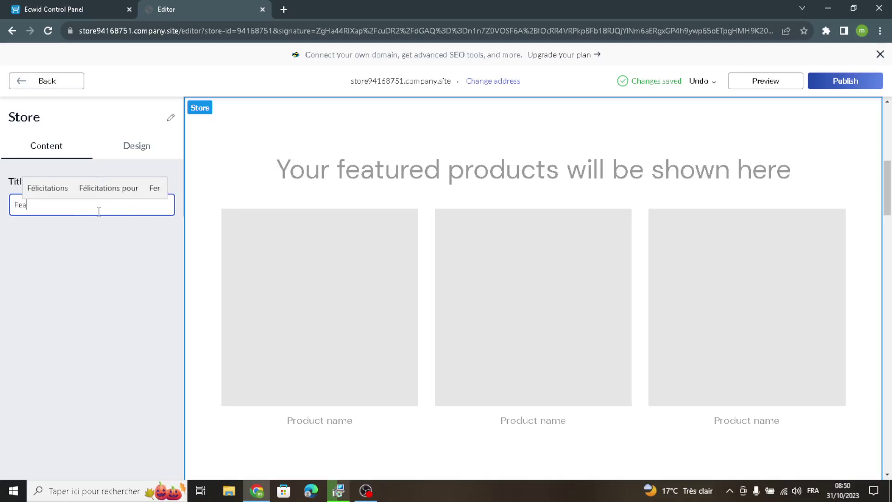
{"action": "type", "text": "tured products"}
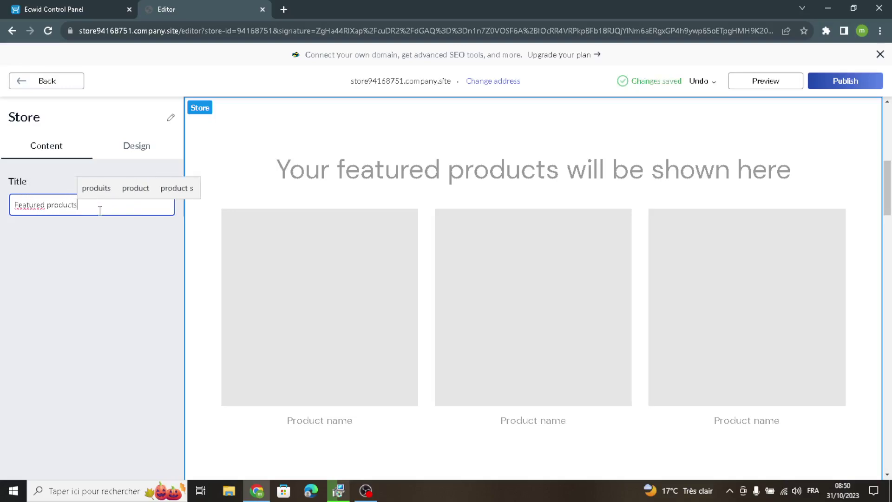
{"action": "left_click", "coordinate": [135, 144]}
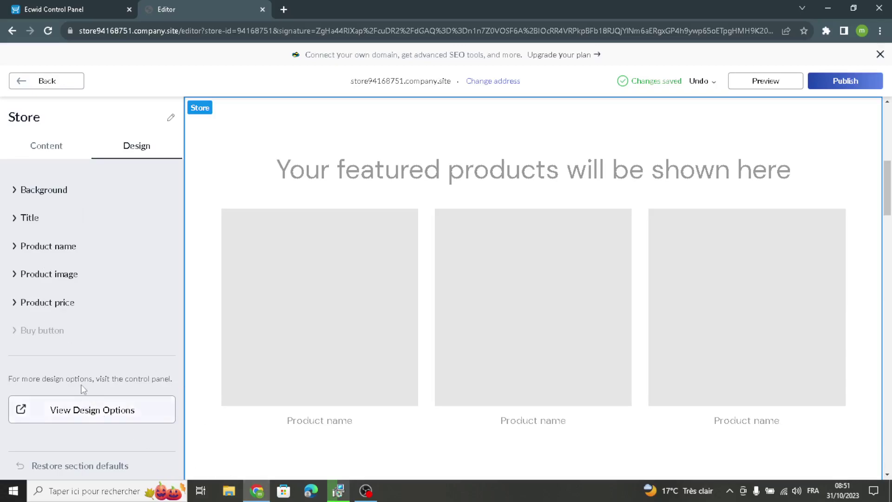
{"action": "left_click", "coordinate": [64, 85]}
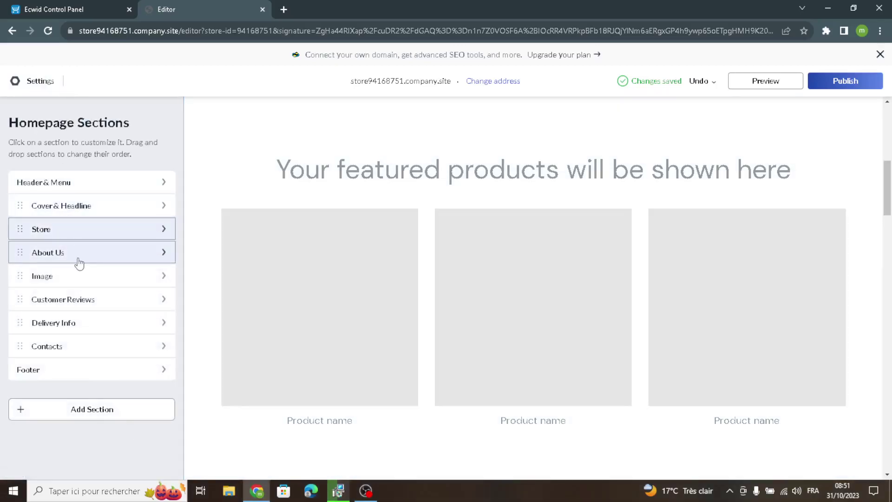
Review the About Us section's title, subtitle and description content.
{"action": "left_click", "coordinate": [78, 255]}
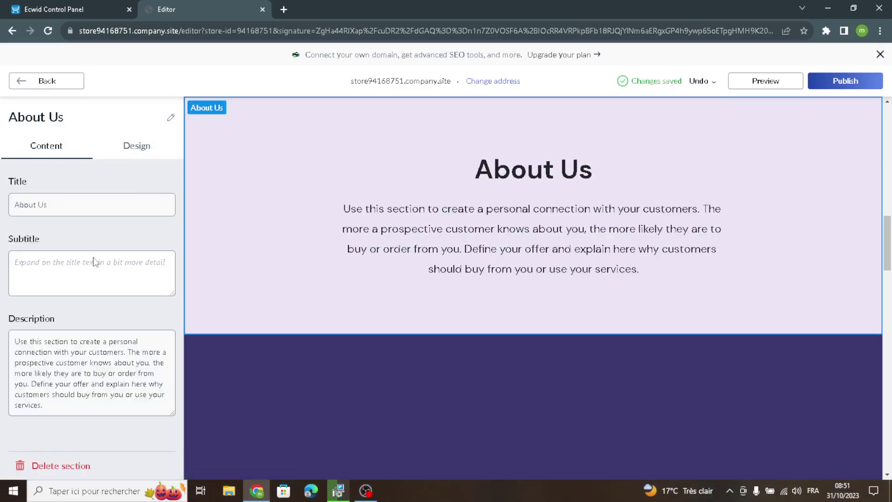
{"action": "left_click_drag", "start_coordinate": [61, 201], "coordinate": [19, 204]}
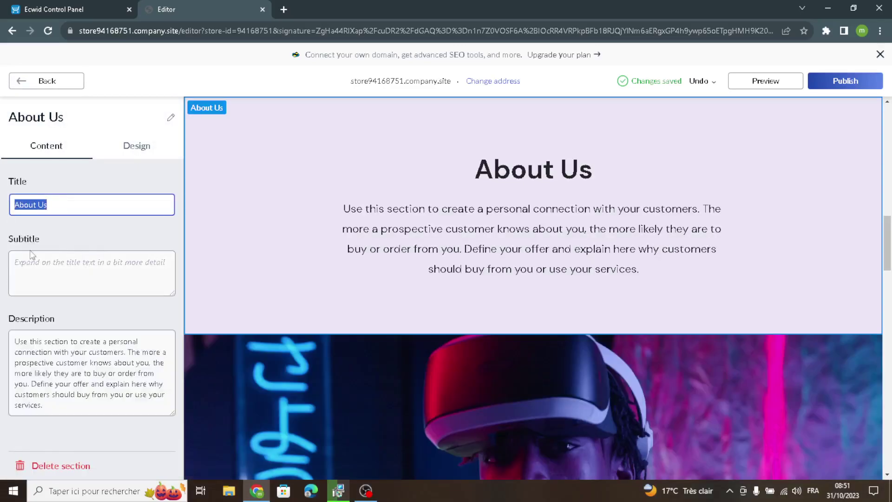
{"action": "left_click", "coordinate": [57, 282]}
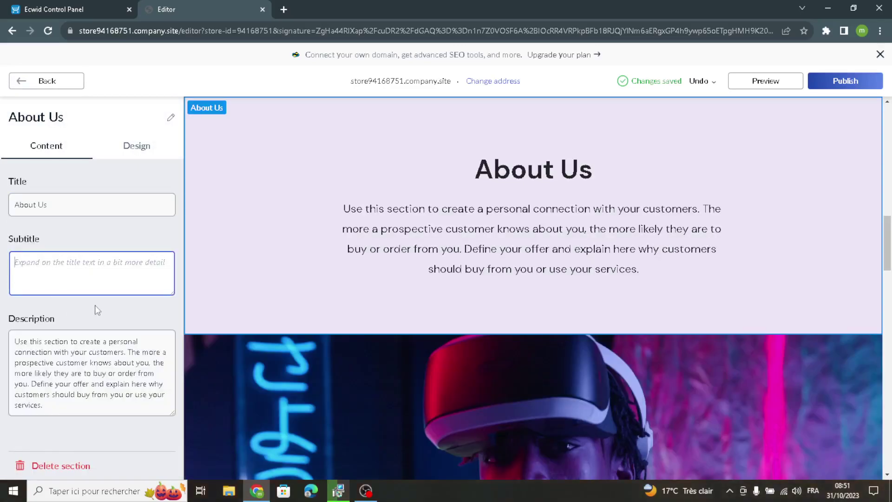
{"action": "left_click_drag", "start_coordinate": [81, 421], "coordinate": [2, 318]}
{"action": "left_click", "coordinate": [97, 425]}
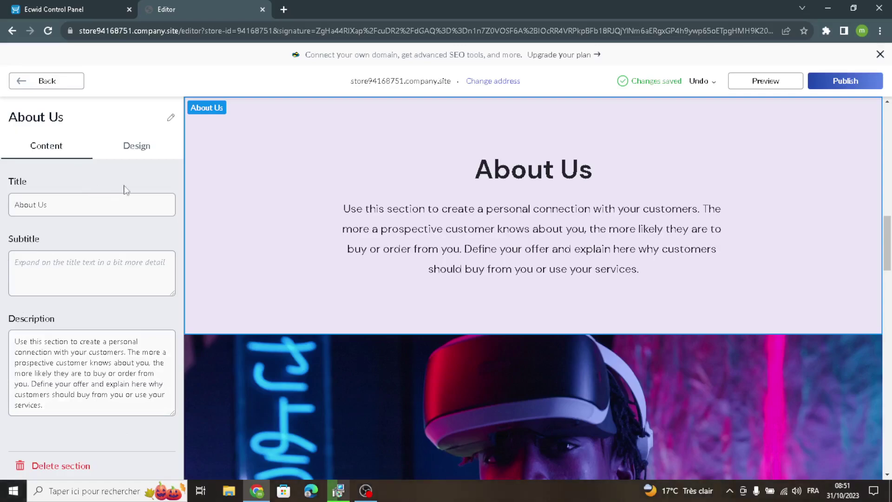
Change the About Us section's layout to the third option, with a left-aligned title above the description.
{"action": "left_click", "coordinate": [141, 154]}
{"action": "left_click", "coordinate": [70, 216]}
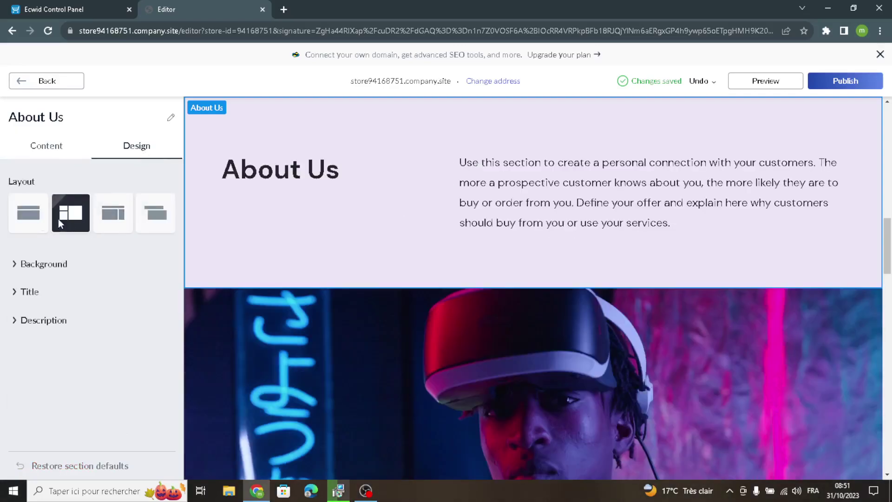
{"action": "left_click", "coordinate": [119, 218]}
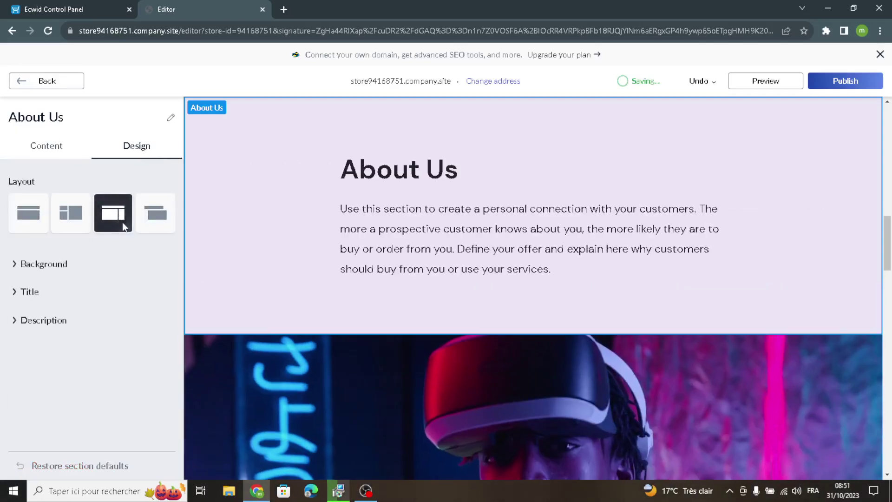
Set the About Us section's solid background color to the grey-blue preset #9AAAB8 and return to the homepage sections.
{"action": "left_click", "coordinate": [44, 266]}
{"action": "left_click", "coordinate": [22, 370]}
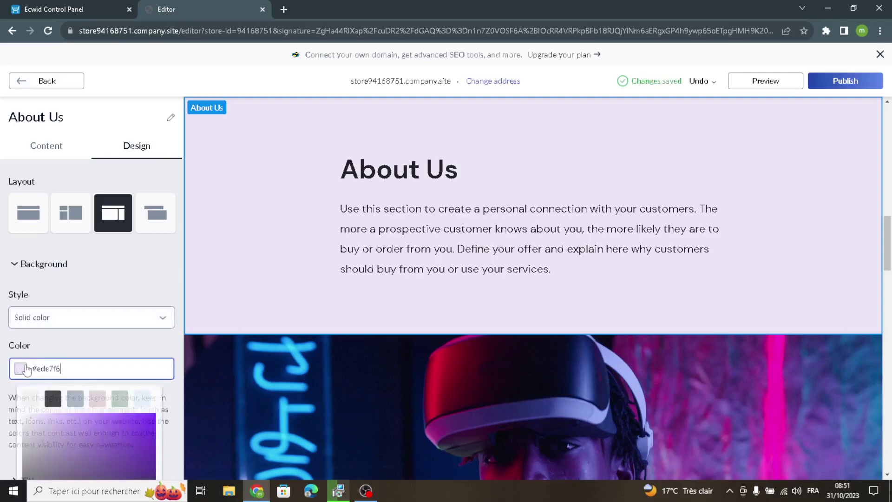
{"action": "left_click", "coordinate": [79, 399]}
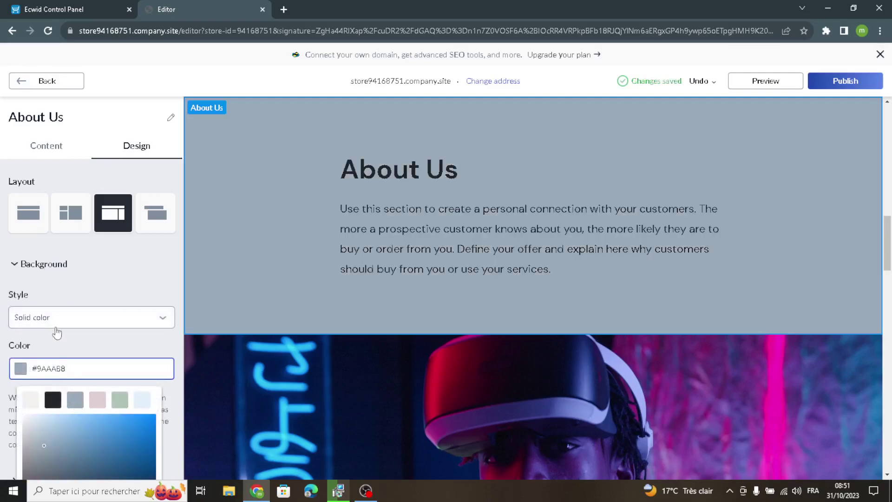
{"action": "left_click", "coordinate": [66, 284]}
{"action": "left_click", "coordinate": [19, 88]}
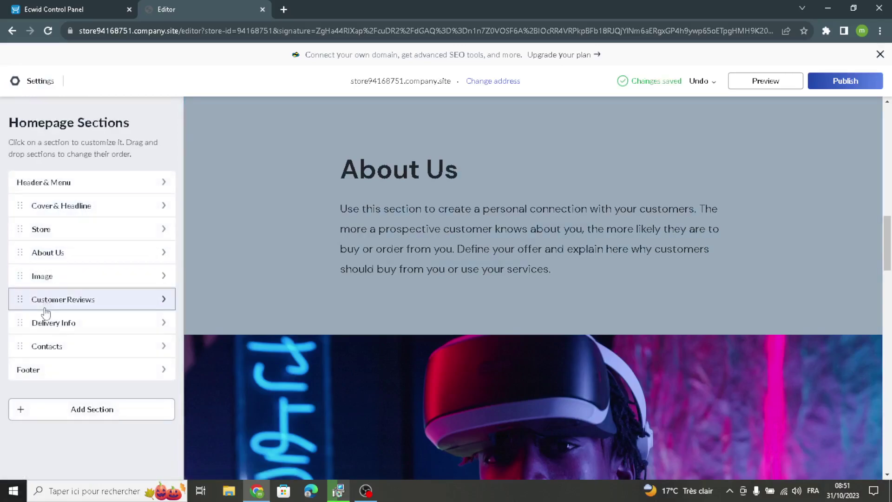
Review the Image section's tagline, title, description, image and action link fields.
{"action": "left_click", "coordinate": [53, 286]}
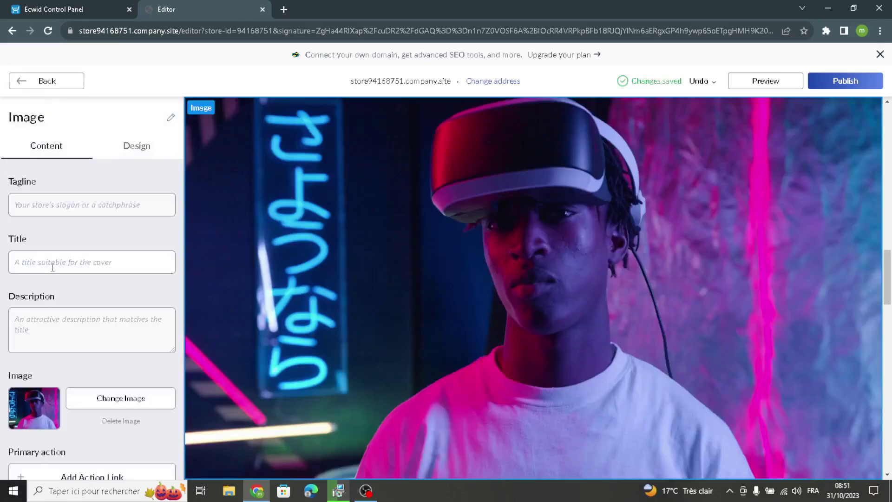
{"action": "left_click", "coordinate": [42, 317]}
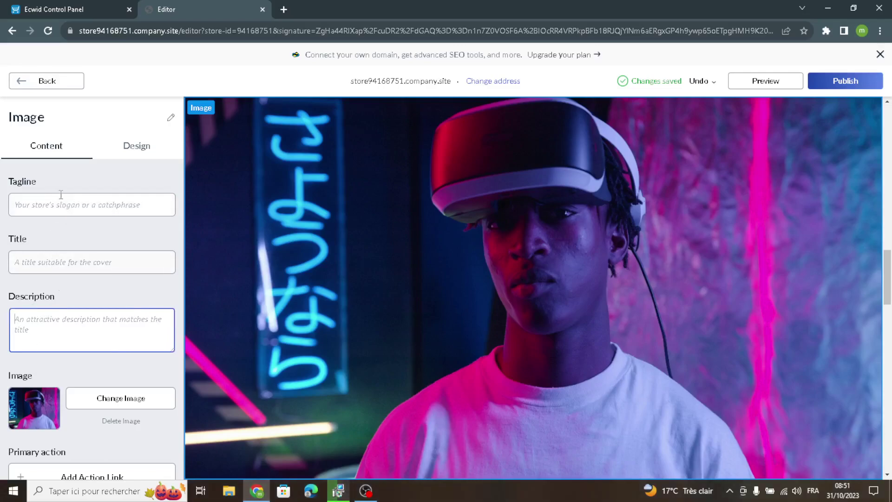
{"action": "scroll", "coordinate": [52, 263], "scroll_direction": "down", "scroll_amount": 2}
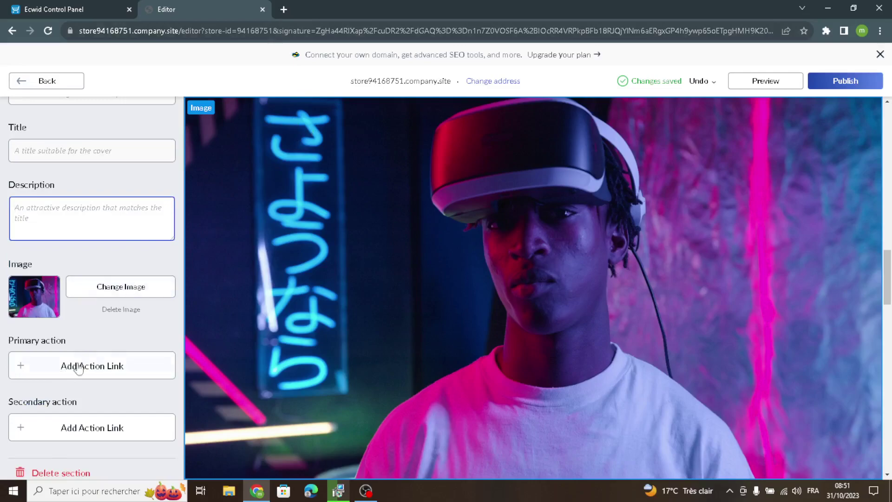
{"action": "scroll", "coordinate": [79, 369], "scroll_direction": "up", "scroll_amount": 3}
Change the Image section's layout to the fourth option, with text beside a right-aligned image, and return to the homepage sections.
{"action": "left_click", "coordinate": [129, 156]}
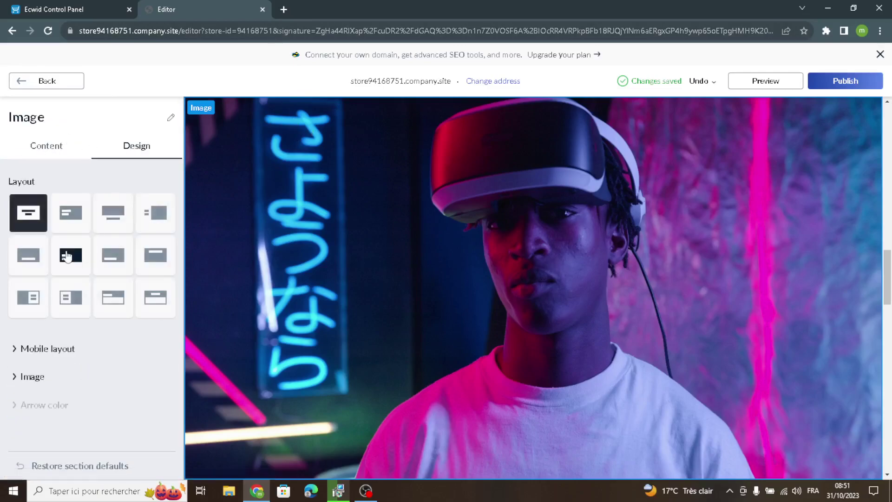
{"action": "left_click", "coordinate": [154, 218]}
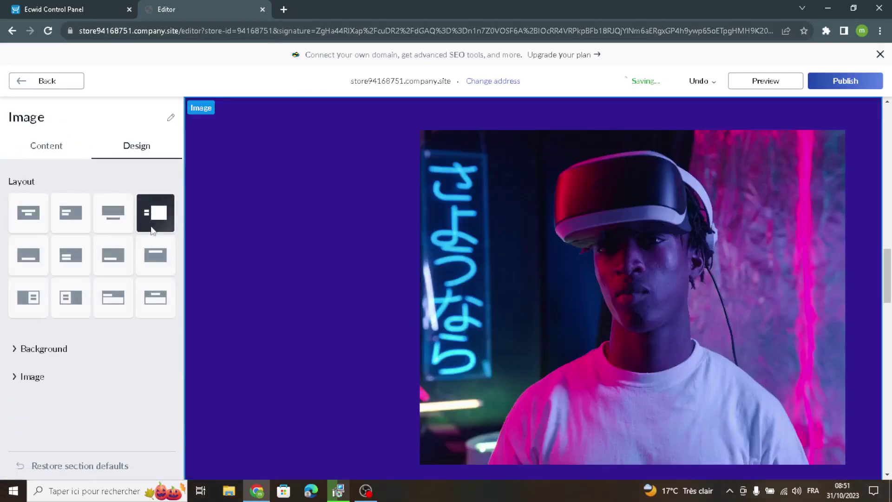
{"action": "left_click", "coordinate": [40, 87]}
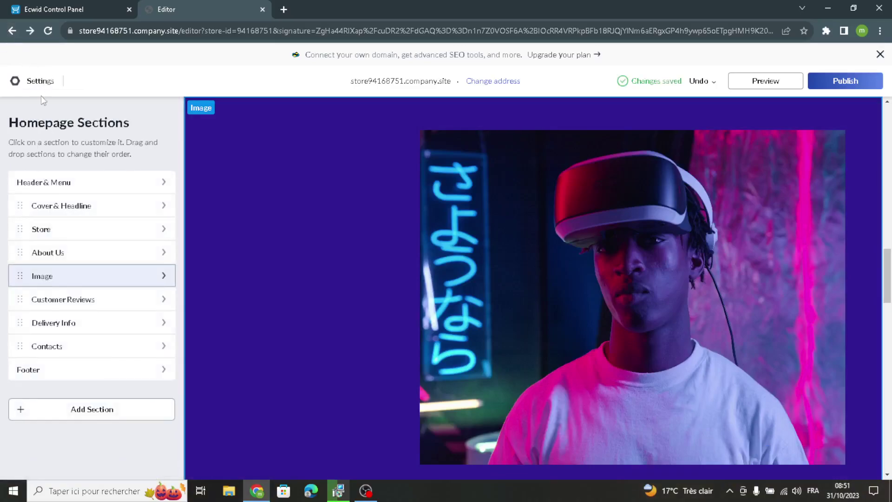
Give the Customer Reviews section the title "Customer reviews".
{"action": "left_click", "coordinate": [90, 303]}
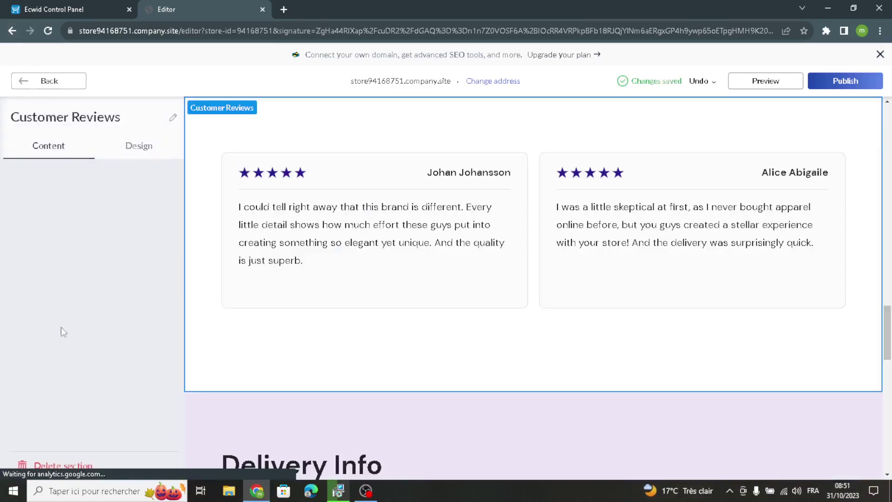
{"action": "left_click", "coordinate": [92, 210]}
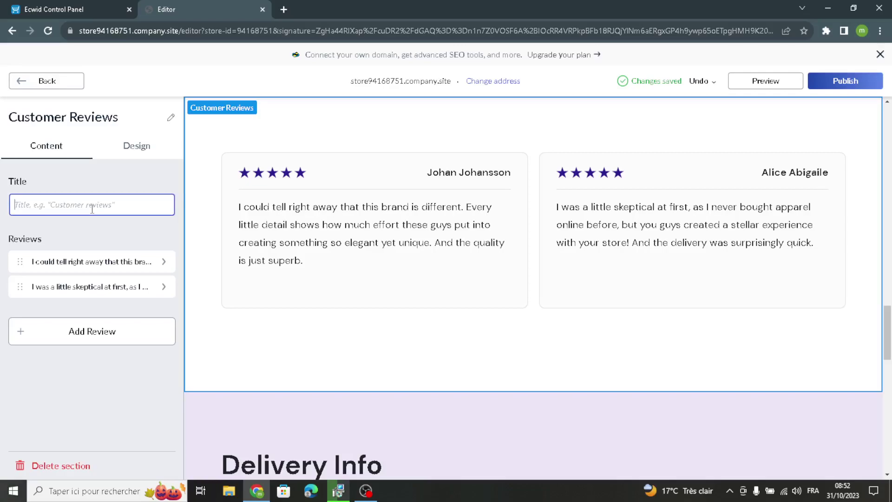
{"action": "type", "text": "Cu"}
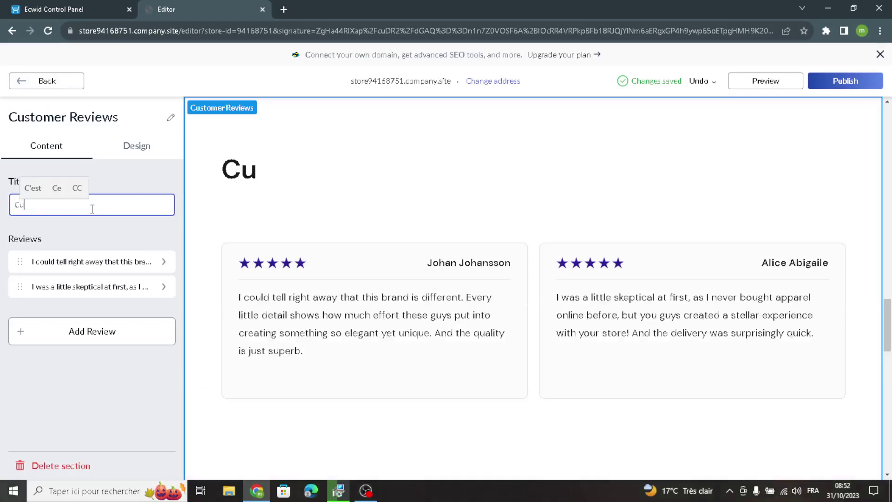
{"action": "type", "text": "stomer "}
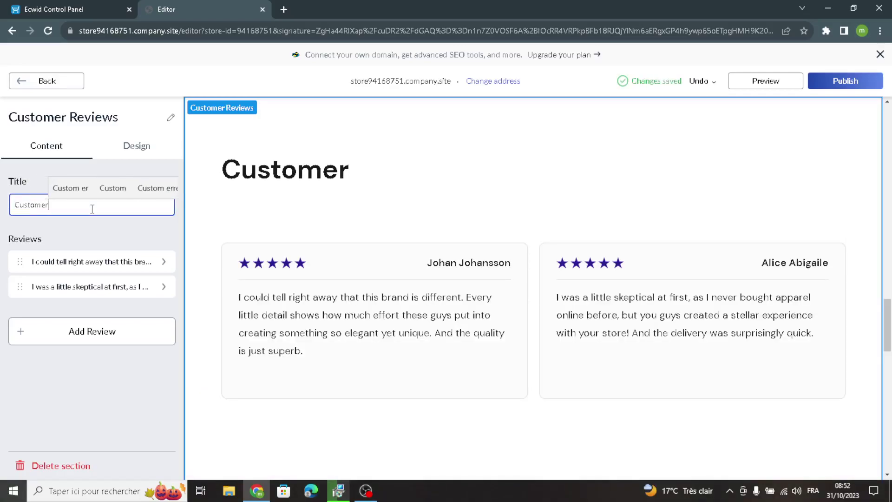
{"action": "type", "text": "revi"}
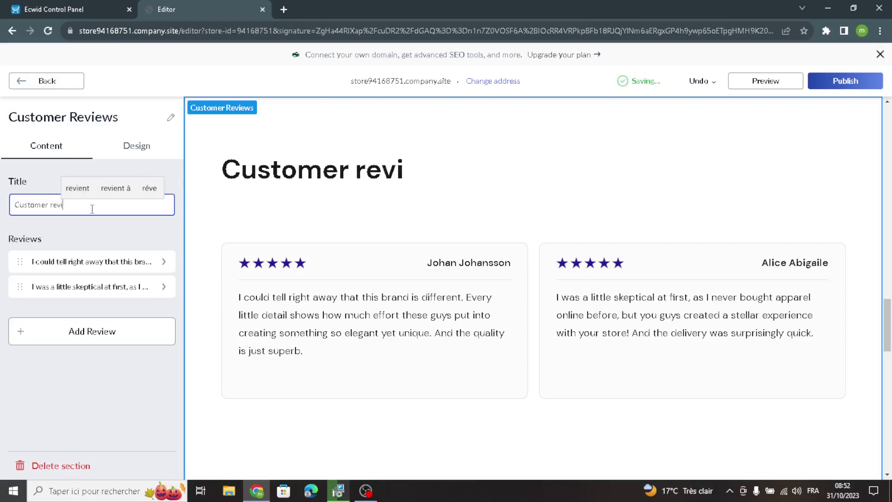
{"action": "type", "text": "ews"}
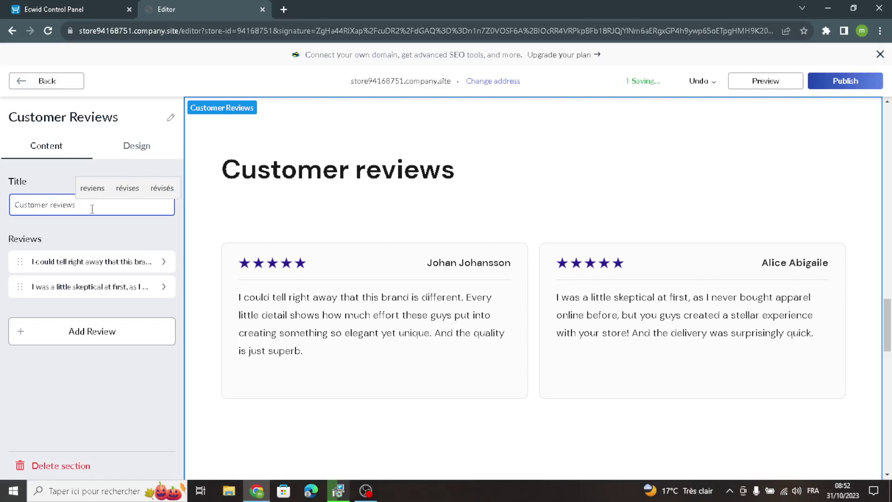
Add a third review with the default text, author and five-star rating, and return to the Customer Reviews content.
{"action": "left_click", "coordinate": [76, 331]}
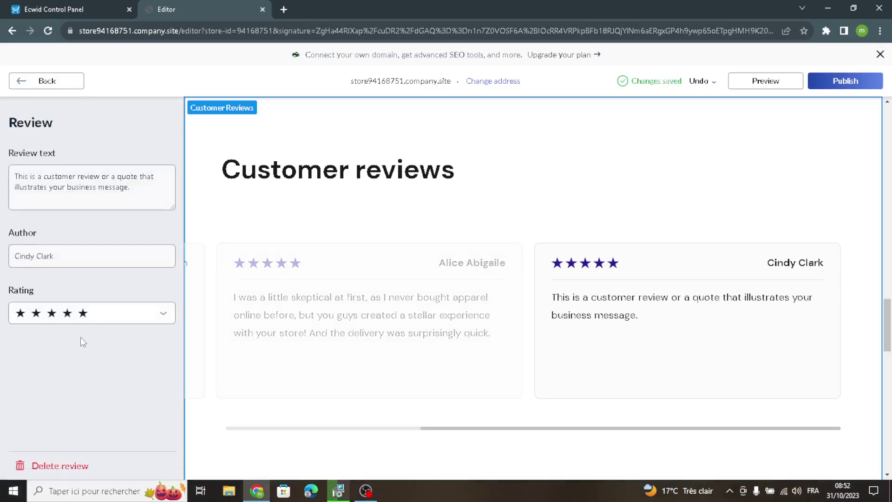
{"action": "left_click_drag", "start_coordinate": [133, 195], "coordinate": [72, 199]}
{"action": "left_click", "coordinate": [71, 253]}
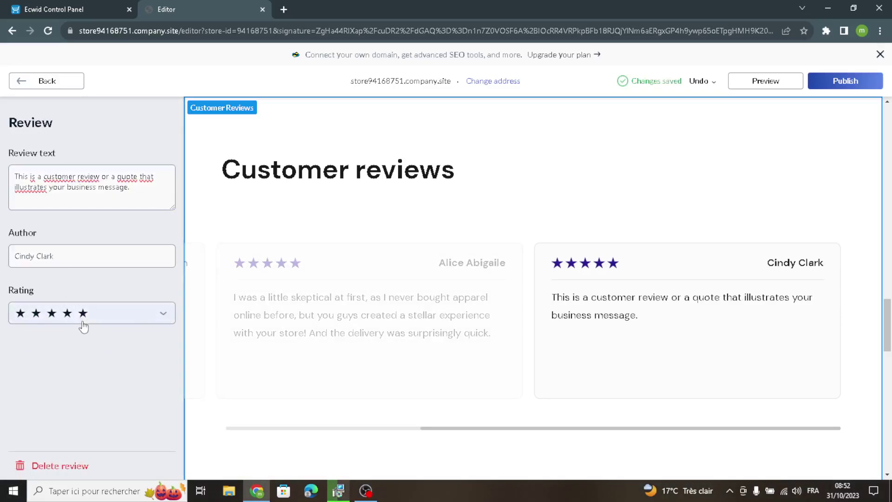
{"action": "left_click", "coordinate": [44, 86]}
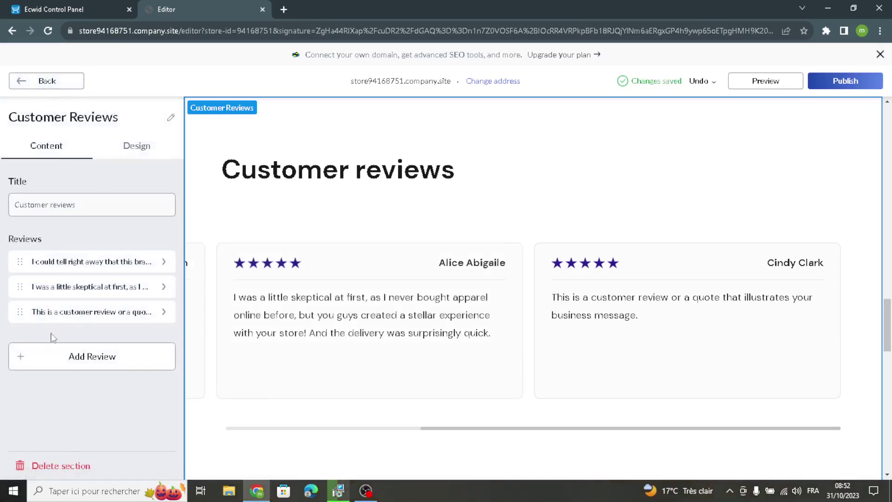
Change the Customer Reviews layout to the eighth option, a two-column grid with a photo beside each review.
{"action": "left_click", "coordinate": [134, 150]}
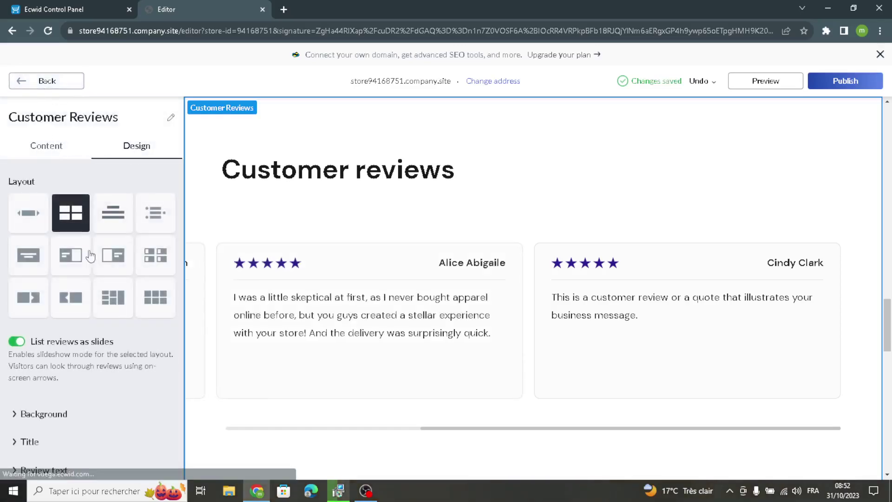
{"action": "left_click", "coordinate": [113, 298]}
{"action": "left_click", "coordinate": [156, 255]}
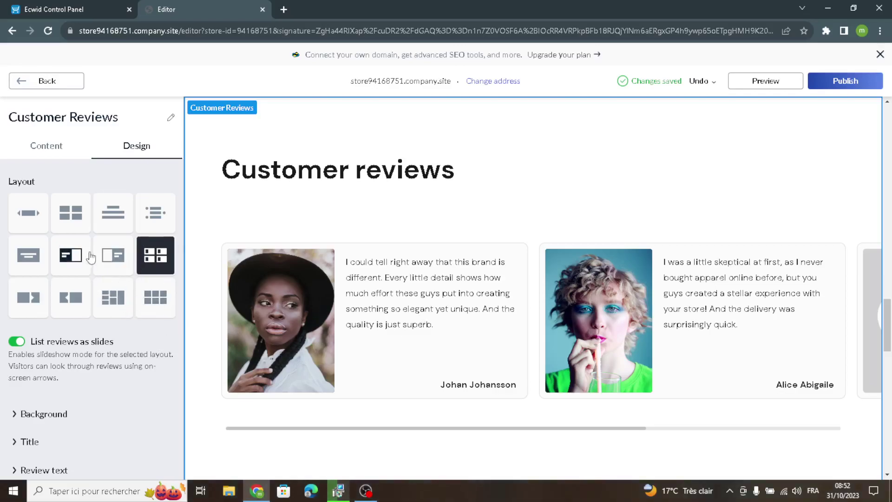
Examine the Customer Reviews section's remaining design options, including the background style and color, and return to the homepage sections.
{"action": "scroll", "coordinate": [57, 260], "scroll_direction": "down", "scroll_amount": 3}
{"action": "scroll", "coordinate": [47, 302], "scroll_direction": "up", "scroll_amount": 3}
{"action": "scroll", "coordinate": [41, 342], "scroll_direction": "down", "scroll_amount": 3}
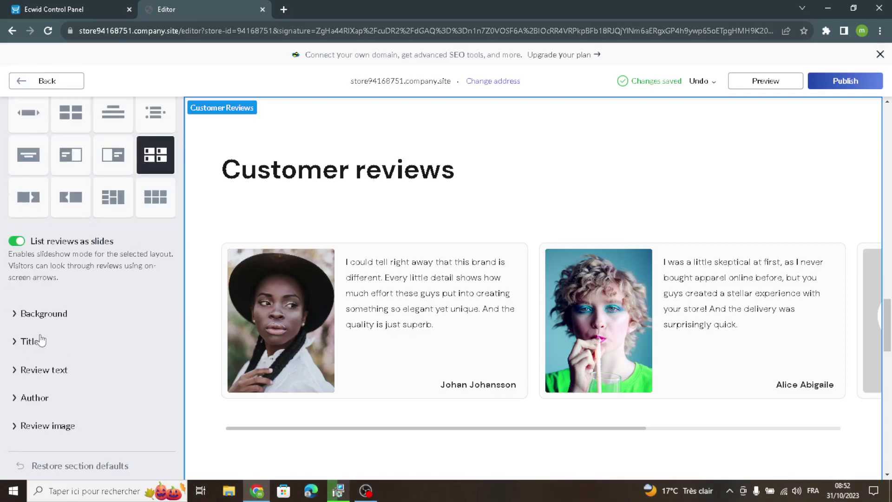
{"action": "left_click", "coordinate": [19, 320]}
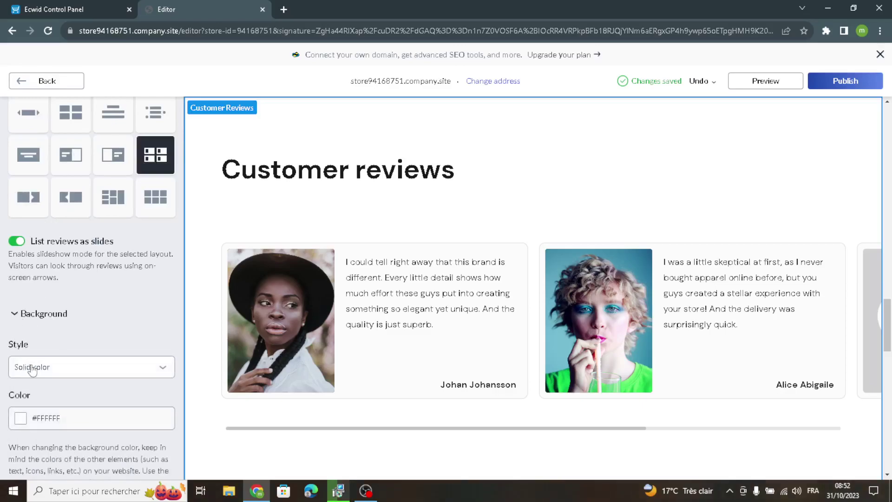
{"action": "scroll", "coordinate": [21, 327], "scroll_direction": "down", "scroll_amount": 5}
{"action": "scroll", "coordinate": [21, 327], "scroll_direction": "up", "scroll_amount": 8}
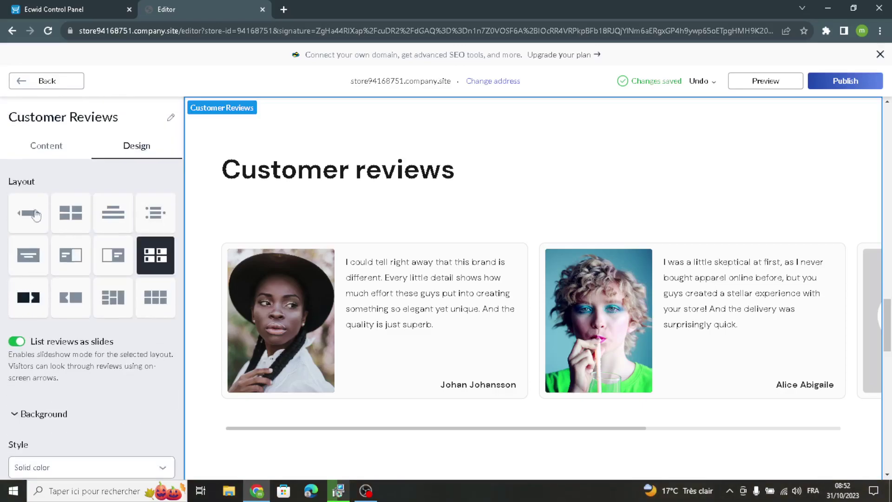
{"action": "left_click", "coordinate": [18, 81]}
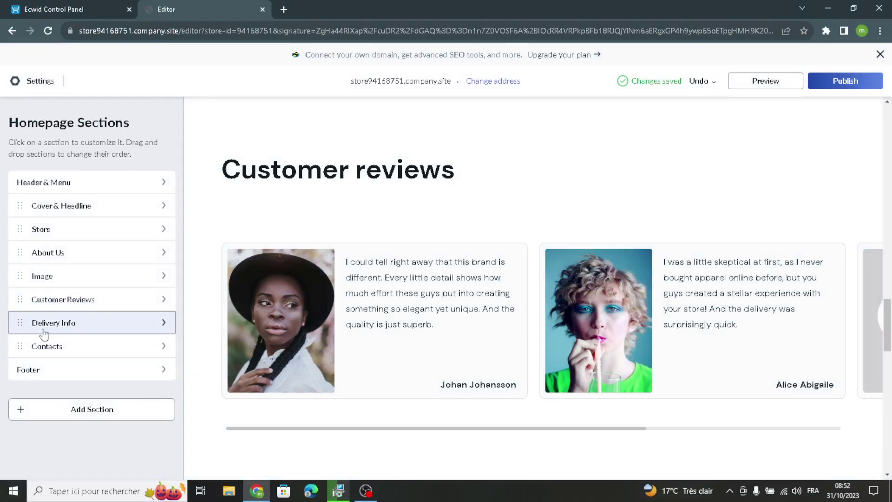
Review the Delivery Info section's title, subtitle and description content.
{"action": "left_click", "coordinate": [153, 322]}
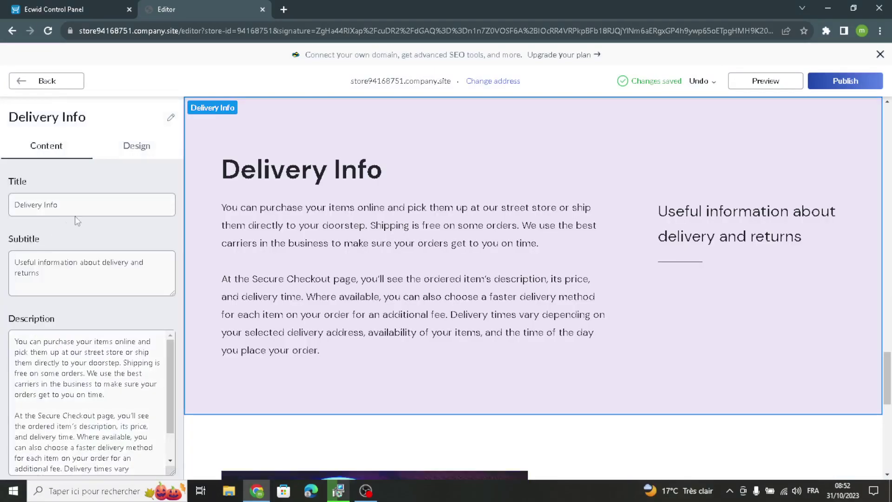
{"action": "triple_click", "coordinate": [84, 257]}
{"action": "triple_click", "coordinate": [43, 205]}
{"action": "left_click_drag", "start_coordinate": [40, 273], "coordinate": [4, 238]}
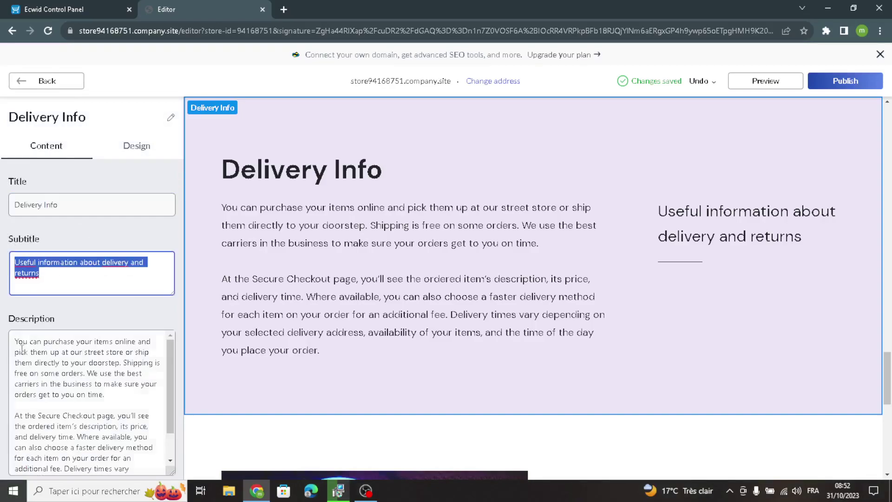
{"action": "scroll", "coordinate": [25, 340], "scroll_direction": "down", "scroll_amount": 4}
{"action": "scroll", "coordinate": [85, 371], "scroll_direction": "up", "scroll_amount": 3}
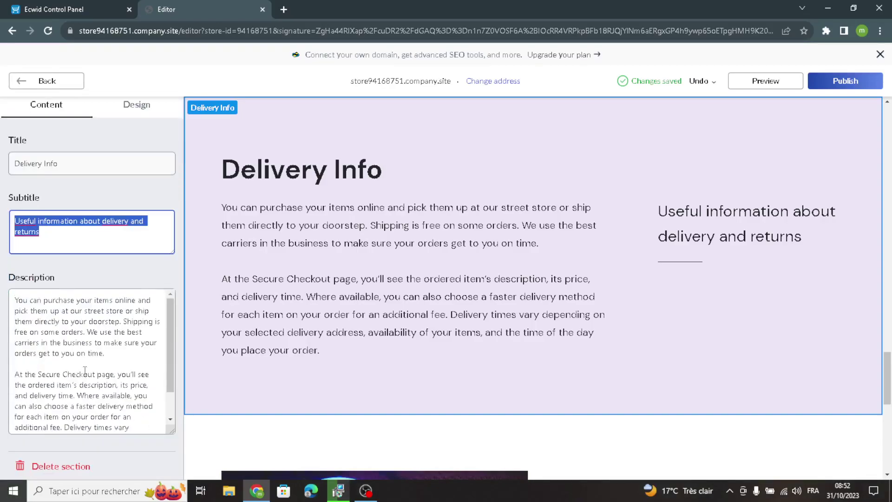
Check the Delivery Info section's background and title design settings and return to the homepage sections.
{"action": "left_click", "coordinate": [123, 114]}
{"action": "left_click", "coordinate": [69, 266]}
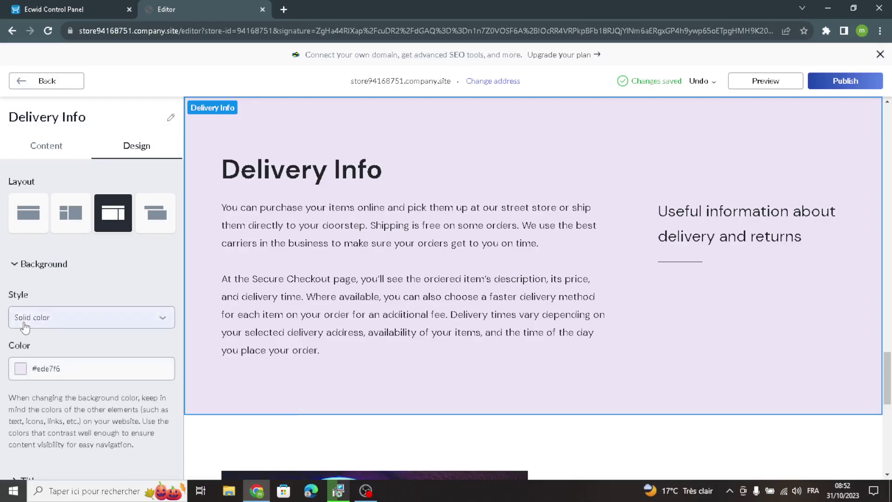
{"action": "scroll", "coordinate": [25, 328], "scroll_direction": "down", "scroll_amount": 3}
{"action": "left_click", "coordinate": [14, 382]}
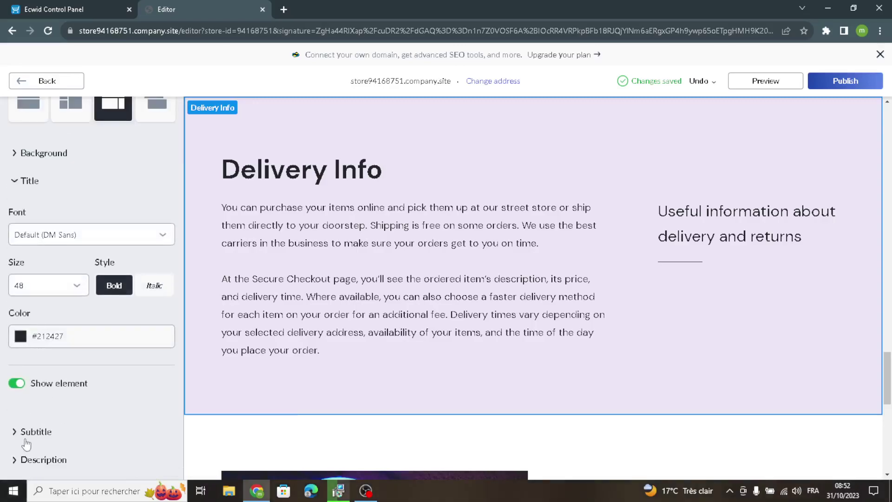
{"action": "left_click", "coordinate": [21, 81]}
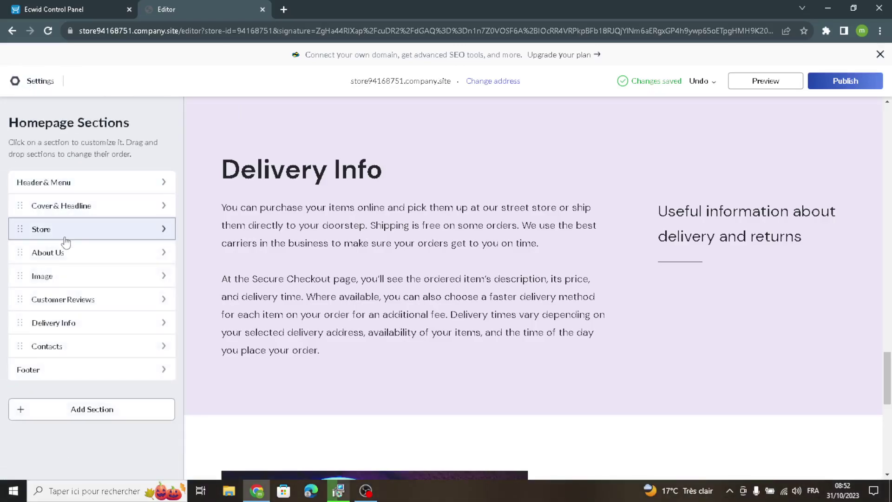
Examine the Contacts section's title and content fields, including its address and Google Maps settings.
{"action": "left_click", "coordinate": [65, 347]}
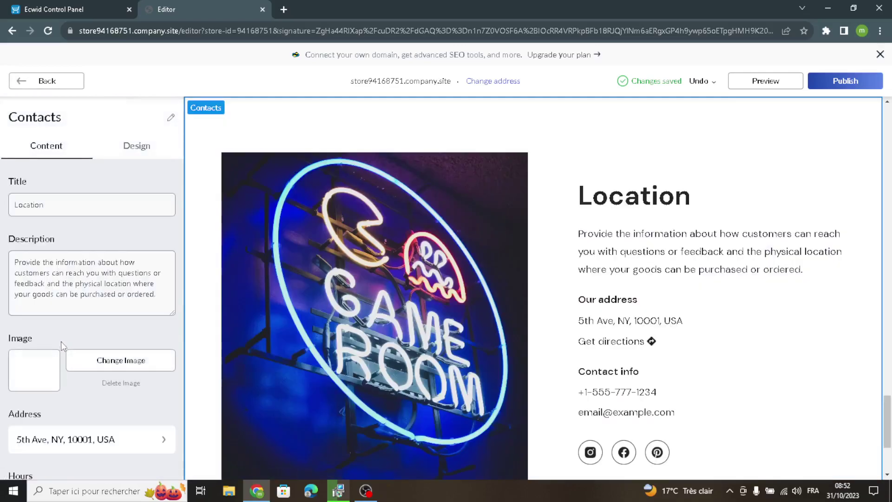
{"action": "double_click", "coordinate": [28, 209]}
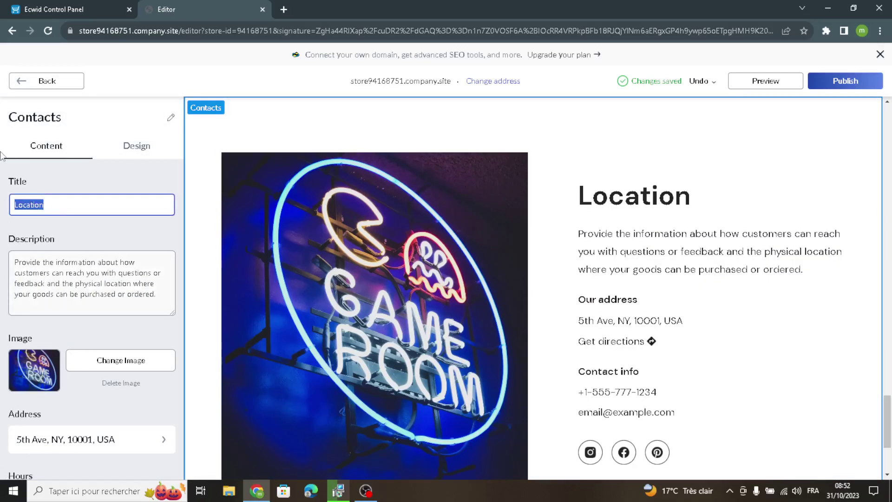
{"action": "scroll", "coordinate": [115, 342], "scroll_direction": "down", "scroll_amount": 4}
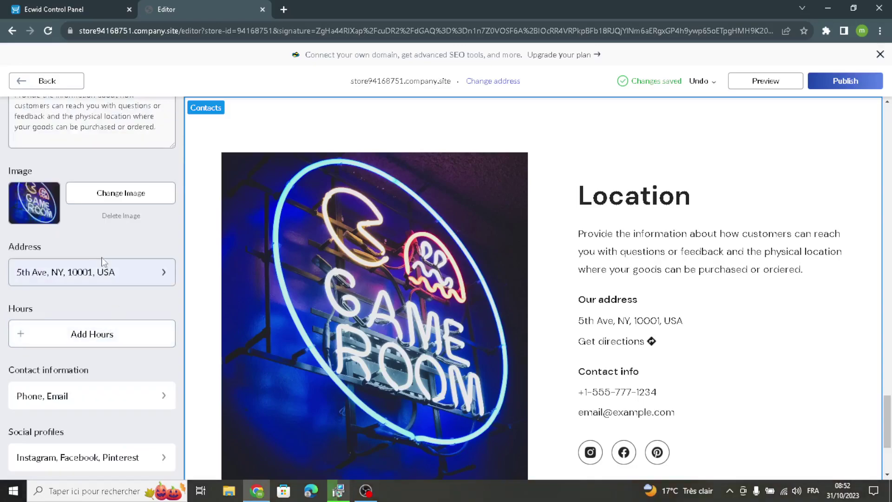
{"action": "left_click", "coordinate": [93, 279]}
{"action": "left_click_drag", "start_coordinate": [100, 234], "coordinate": [1, 239]}
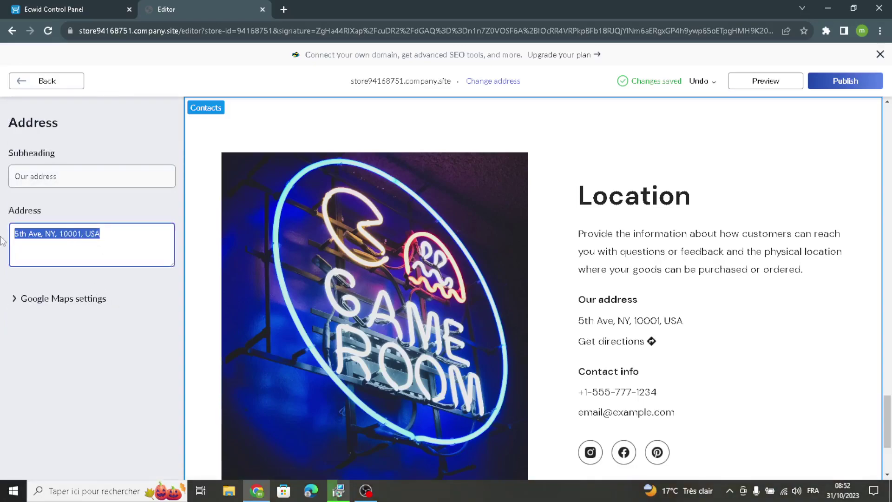
{"action": "left_click", "coordinate": [14, 301]}
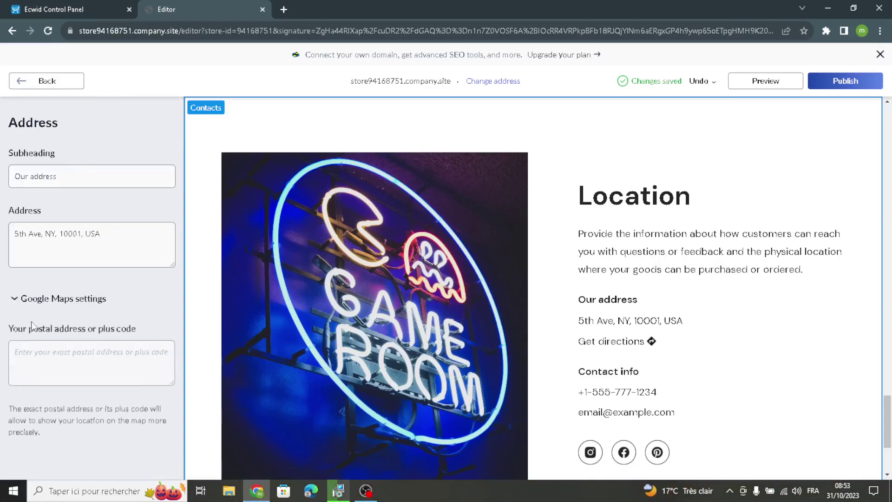
Check the Contacts section's Google Maps postal address field and its hours, contact information, social profiles and action link options.
{"action": "left_click", "coordinate": [13, 363]}
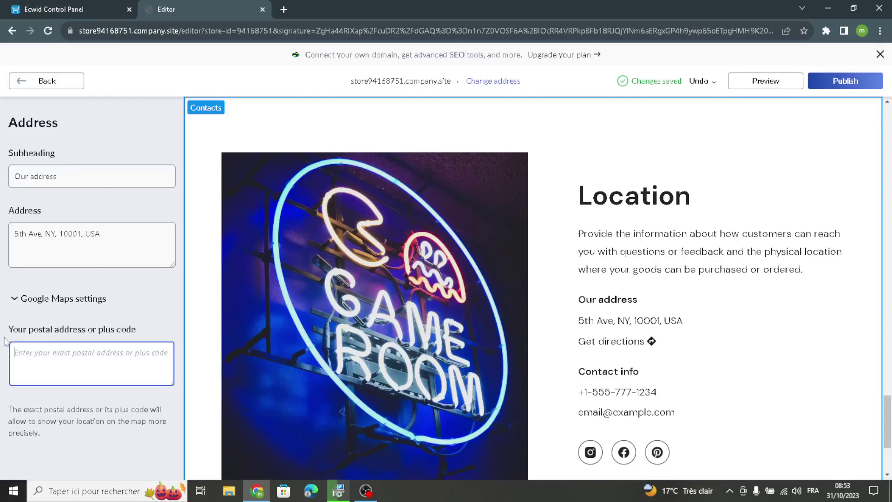
{"action": "left_click", "coordinate": [19, 81]}
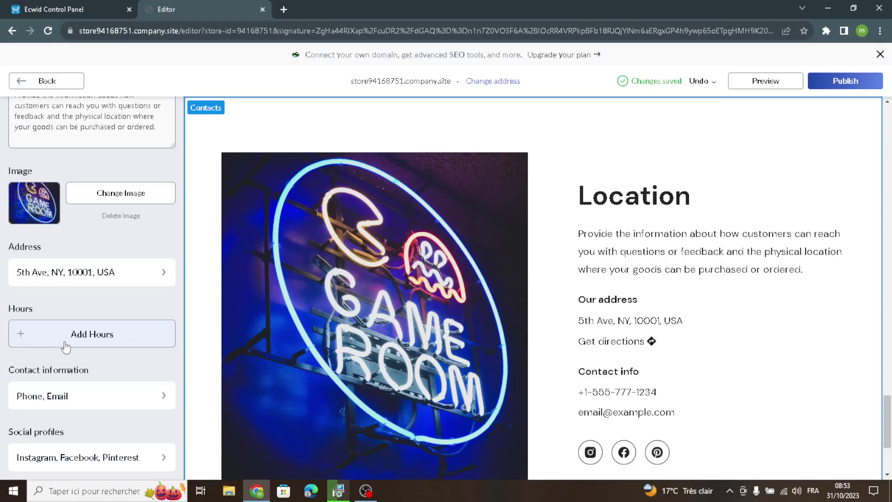
{"action": "scroll", "coordinate": [64, 404], "scroll_direction": "down", "scroll_amount": 2}
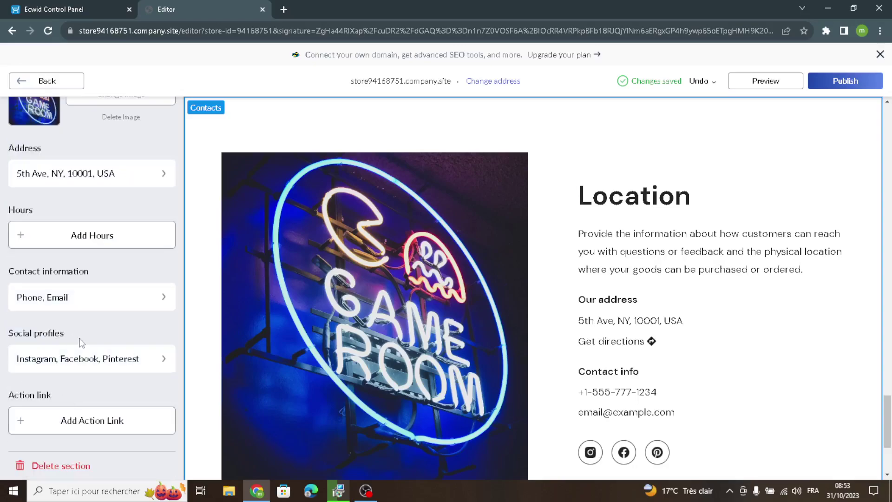
Switch the Contacts section to the layout with the location text on the left and a map on the right.
{"action": "scroll", "coordinate": [50, 392], "scroll_direction": "up", "scroll_amount": 5}
{"action": "left_click", "coordinate": [119, 148]}
{"action": "left_click", "coordinate": [28, 213]}
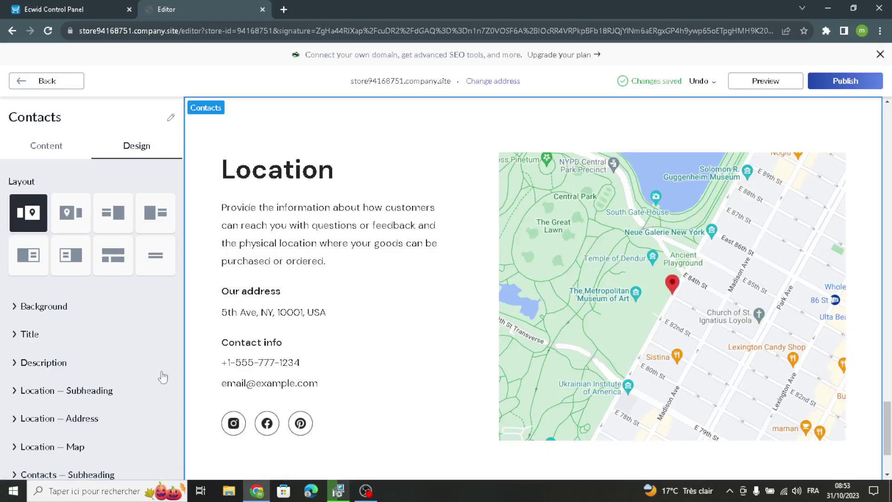
Set the Contacts section's background to the grey-blue preset color #9AAAB8 and leave the section's settings.
{"action": "left_click", "coordinate": [38, 308]}
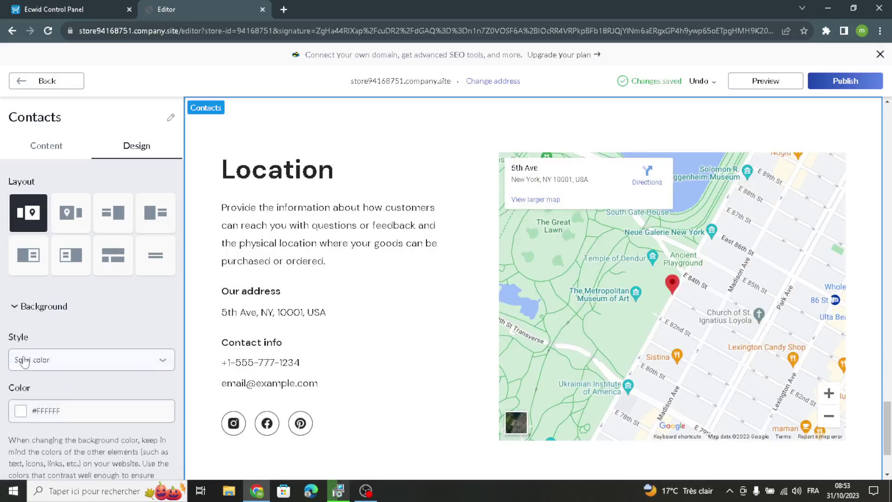
{"action": "left_click", "coordinate": [21, 418]}
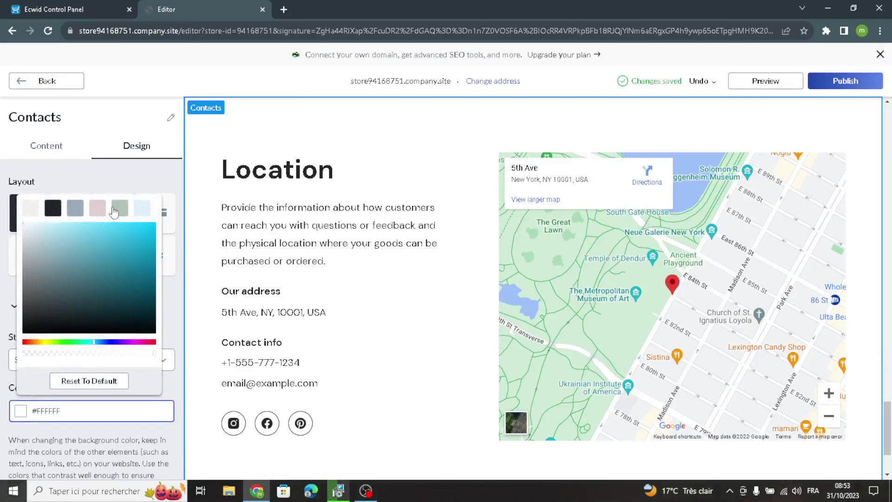
{"action": "left_click", "coordinate": [76, 210]}
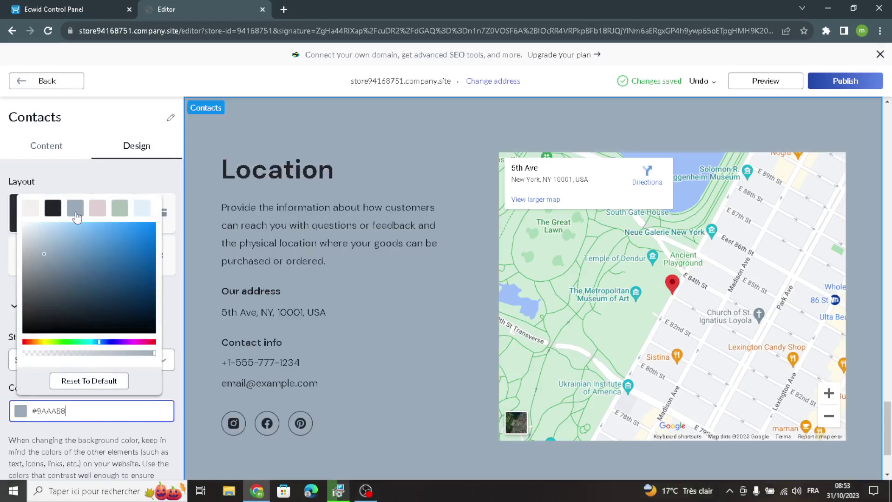
{"action": "left_click", "coordinate": [134, 173]}
{"action": "left_click", "coordinate": [28, 83]}
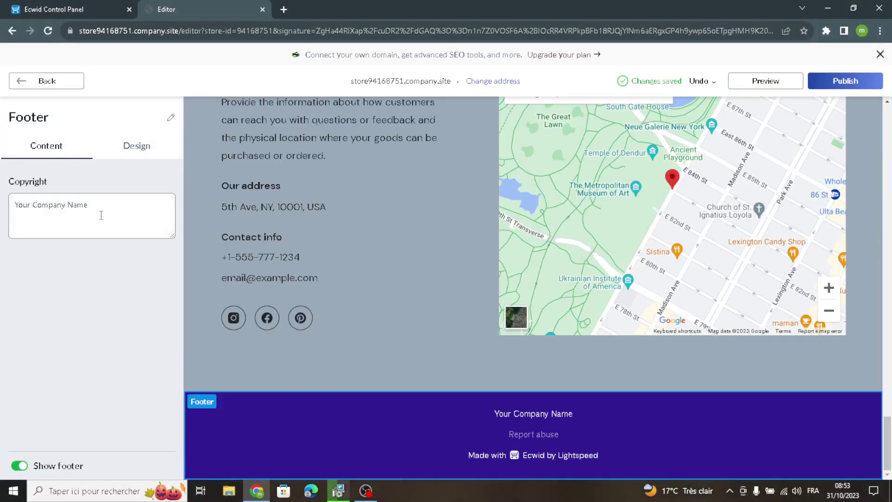
Review the Footer's copyright text and its design options, and return to the homepage sections.
{"action": "triple_click", "coordinate": [100, 215]}
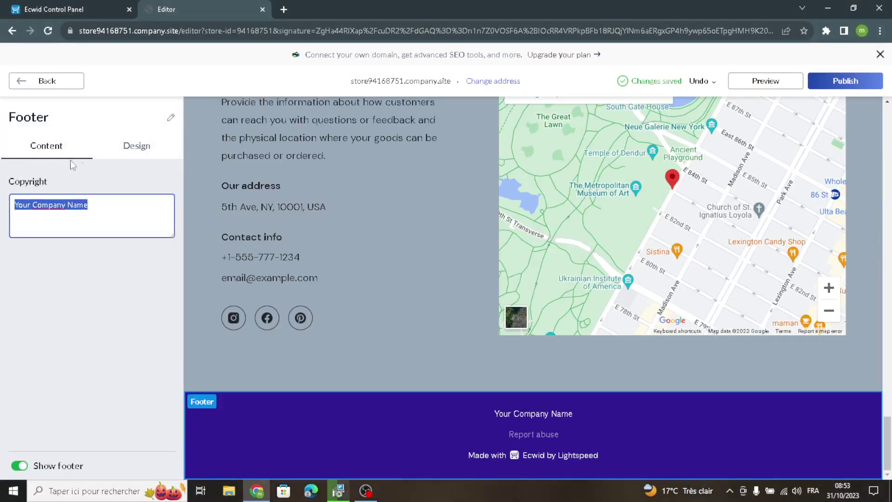
{"action": "left_click", "coordinate": [144, 146]}
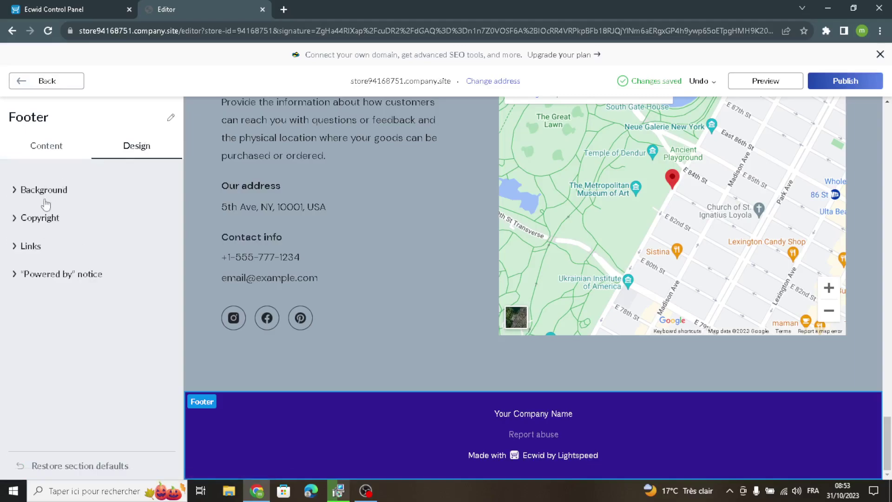
{"action": "left_click", "coordinate": [47, 82]}
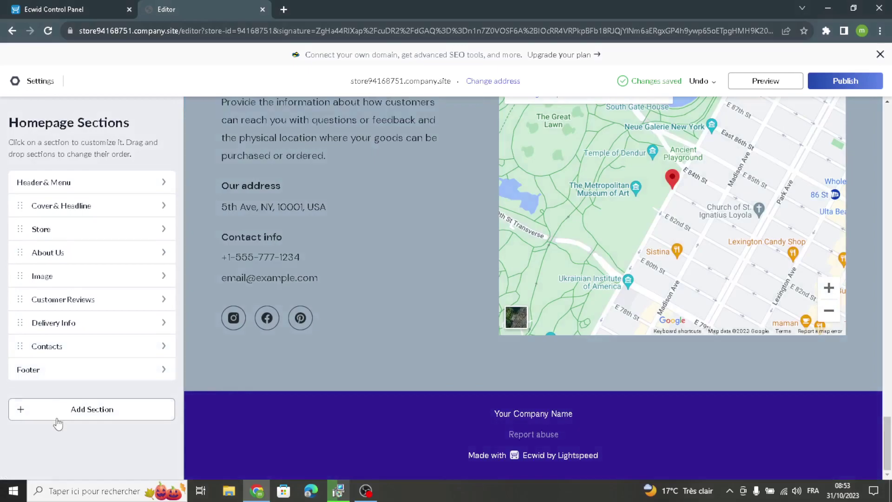
Look over the catalog of section templates available to add, and return to the homepage sections.
{"action": "left_click", "coordinate": [65, 415]}
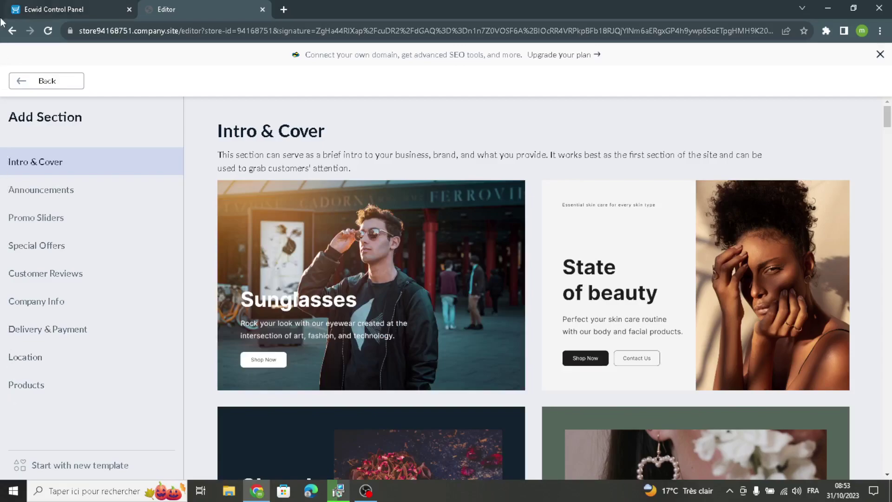
{"action": "left_click", "coordinate": [46, 81]}
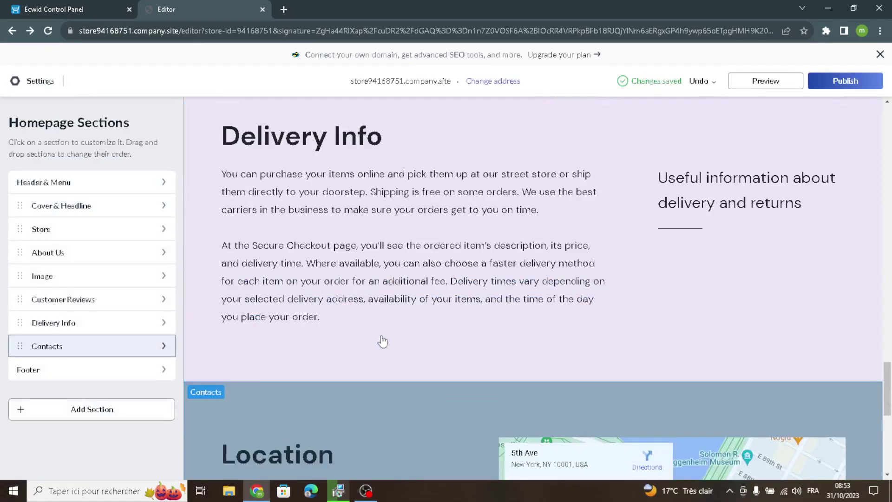
Publish the site with the customized homepage sections.
{"action": "scroll", "coordinate": [414, 295], "scroll_direction": "up", "scroll_amount": 15}
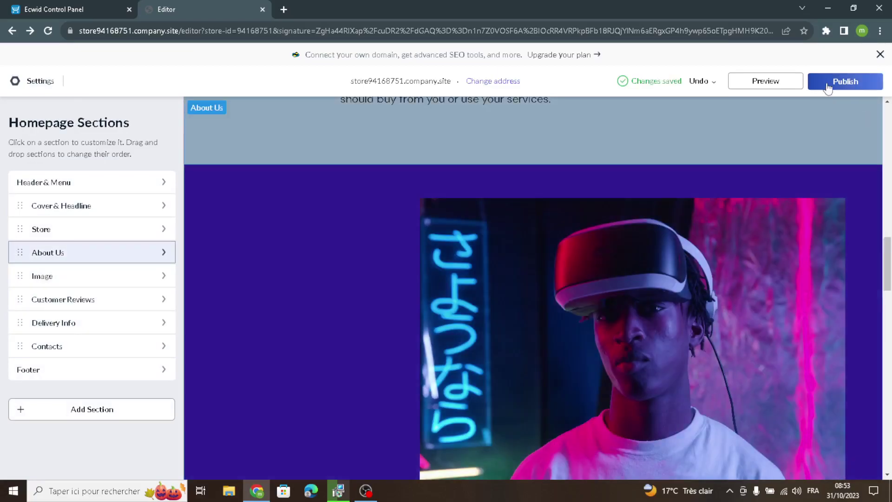
{"action": "scroll", "coordinate": [251, 243], "scroll_direction": "up", "scroll_amount": 5}
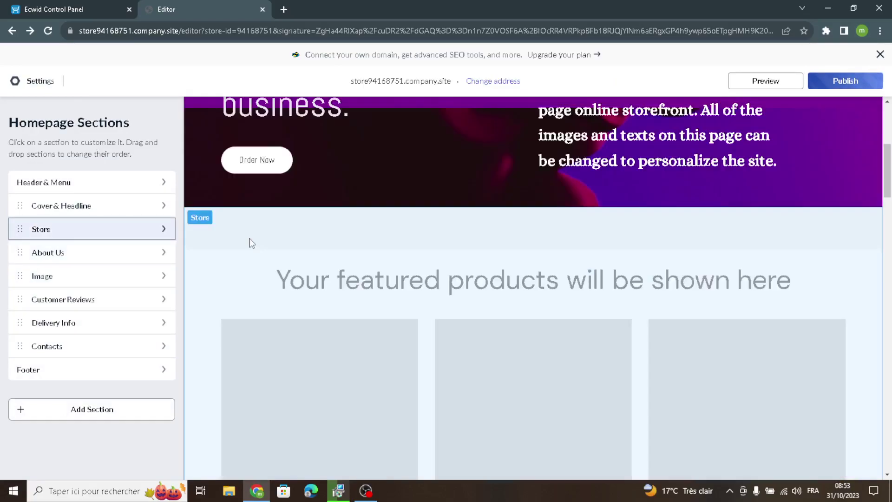
{"action": "scroll", "coordinate": [251, 243], "scroll_direction": "up", "scroll_amount": 5}
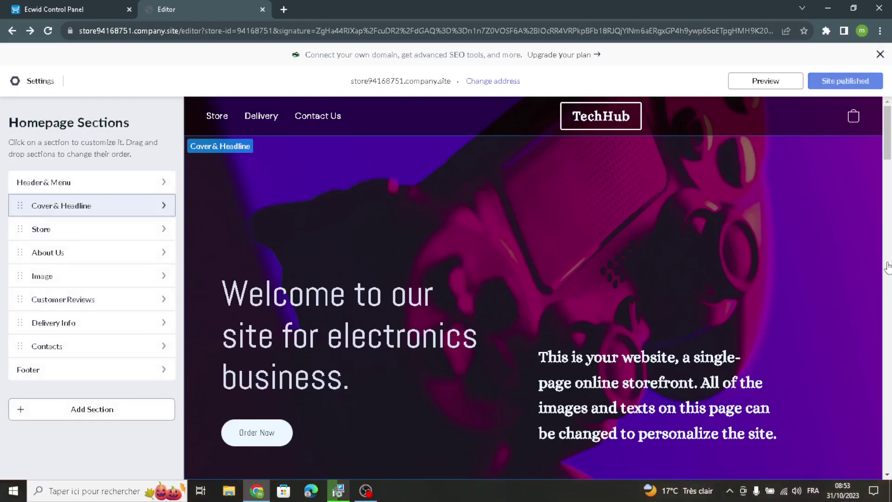
Look through the whole homepage from the cover down to the footer to check its appearance.
{"action": "scroll", "coordinate": [542, 229], "scroll_direction": "down", "scroll_amount": 15}
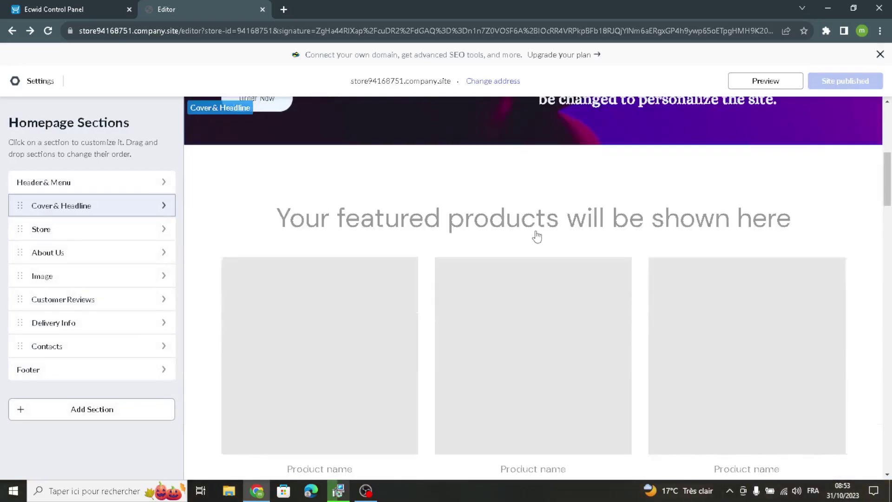
{"action": "scroll", "coordinate": [535, 237], "scroll_direction": "down", "scroll_amount": 15}
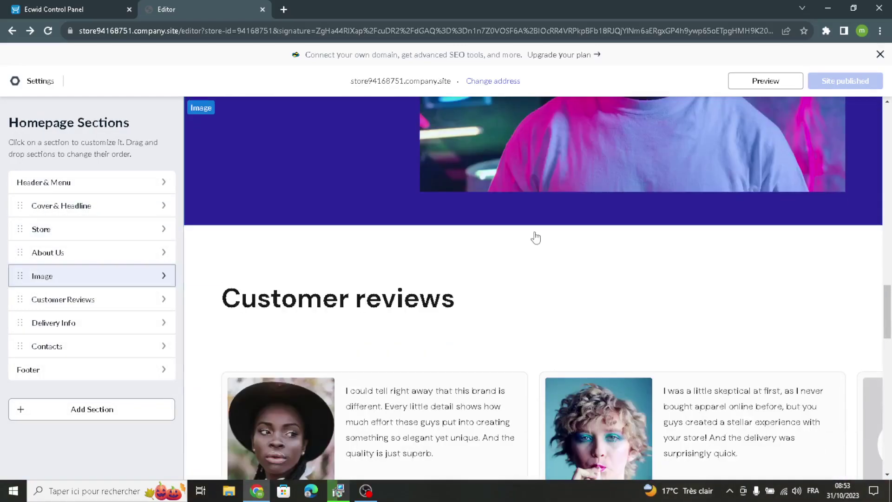
{"action": "scroll", "coordinate": [535, 237], "scroll_direction": "down", "scroll_amount": 5}
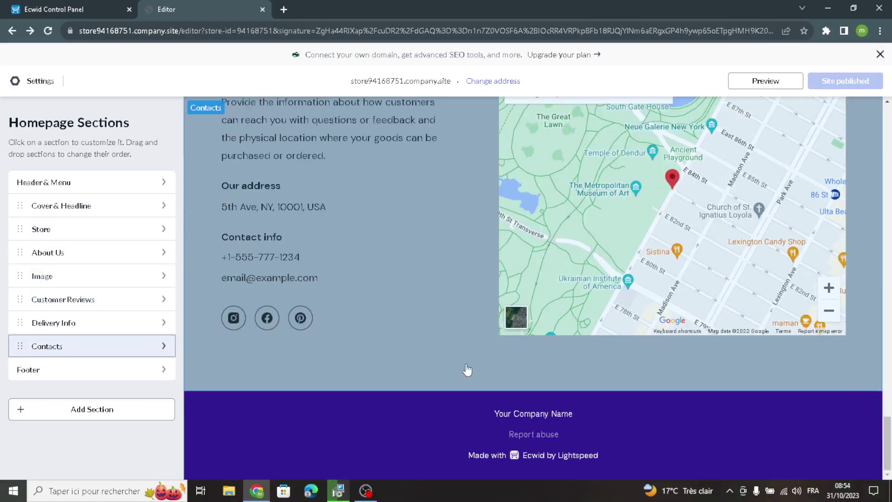
{"action": "scroll", "coordinate": [468, 370], "scroll_direction": "up", "scroll_amount": 5}
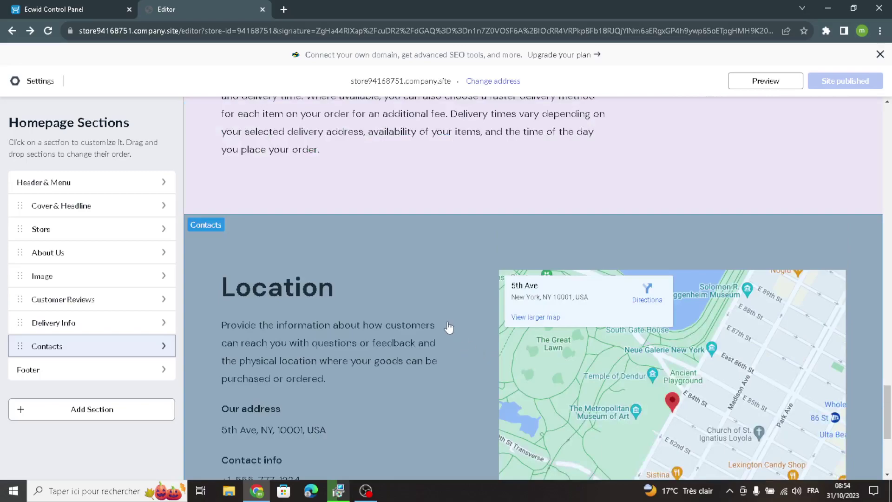